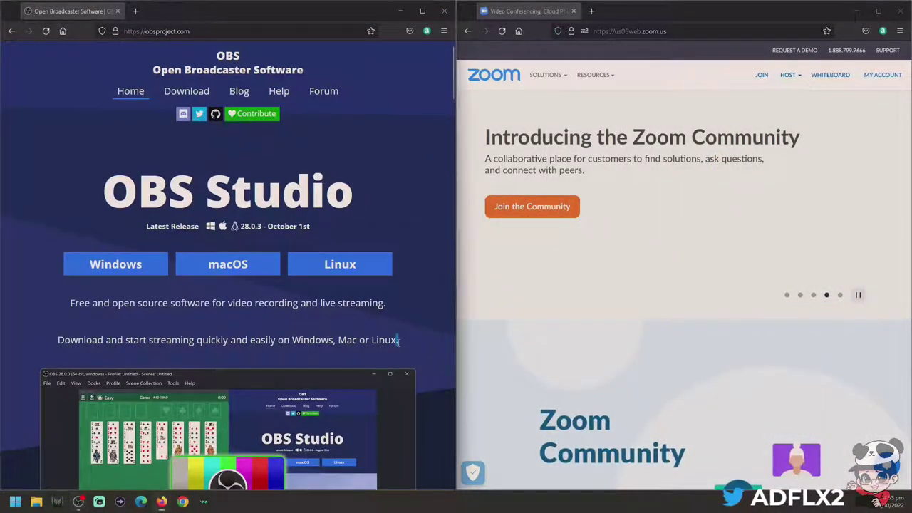
- Highlight the latest release date on the current plugin page and scroll through it
{"action": "left_click_drag", "start_coordinate": [396, 339], "coordinate": [431, 342]}
{"action": "left_click", "coordinate": [431, 342]}
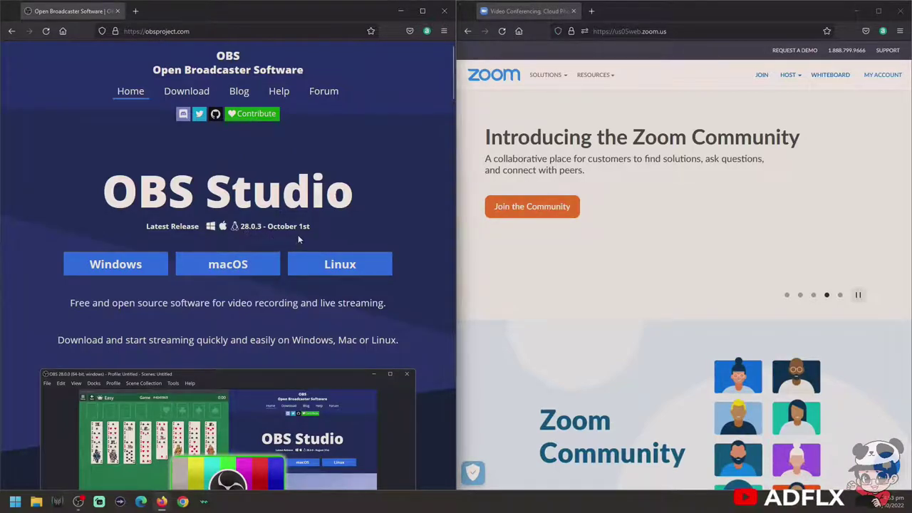
{"action": "left_click_drag", "start_coordinate": [326, 227], "coordinate": [276, 226]}
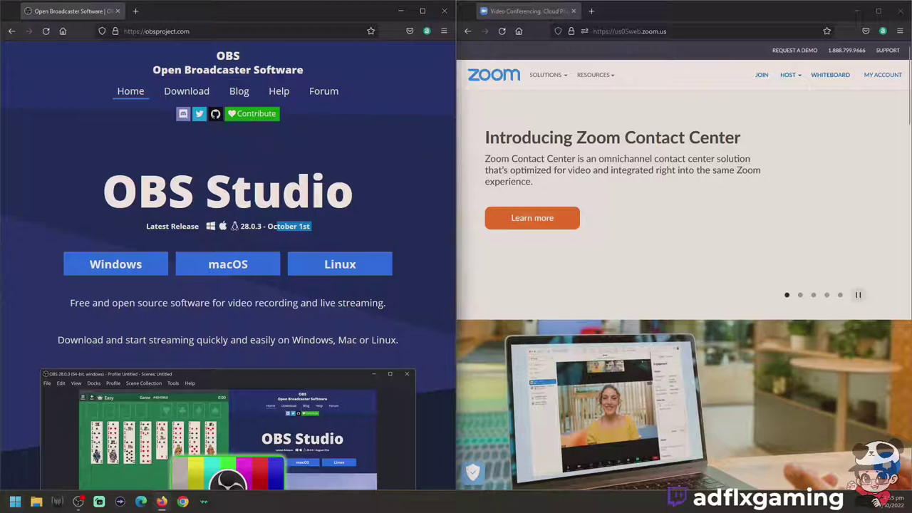
{"action": "scroll", "coordinate": [357, 310], "scroll_direction": "down", "scroll_amount": 1}
{"action": "scroll", "coordinate": [357, 310], "scroll_direction": "up", "scroll_amount": 1}
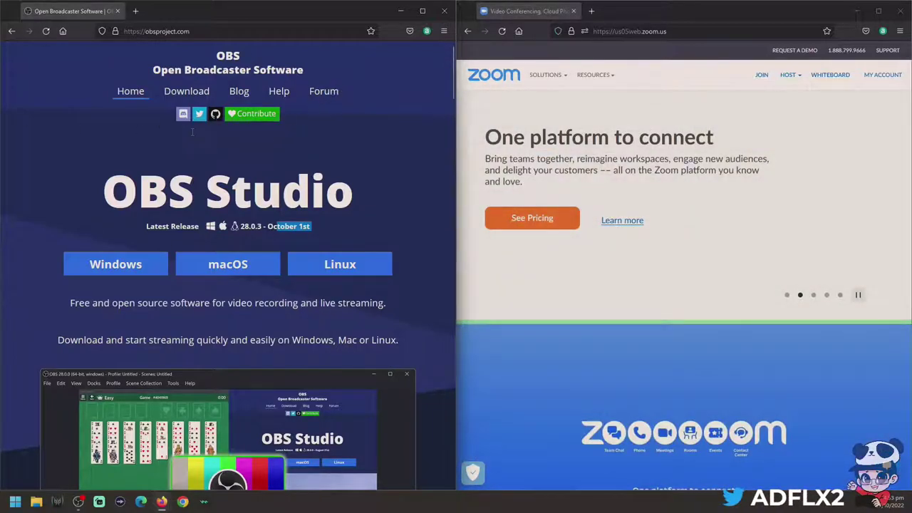
- Switch to the virtual audio cable search results and look over them
{"action": "mouse_move", "coordinate": [535, 83]}
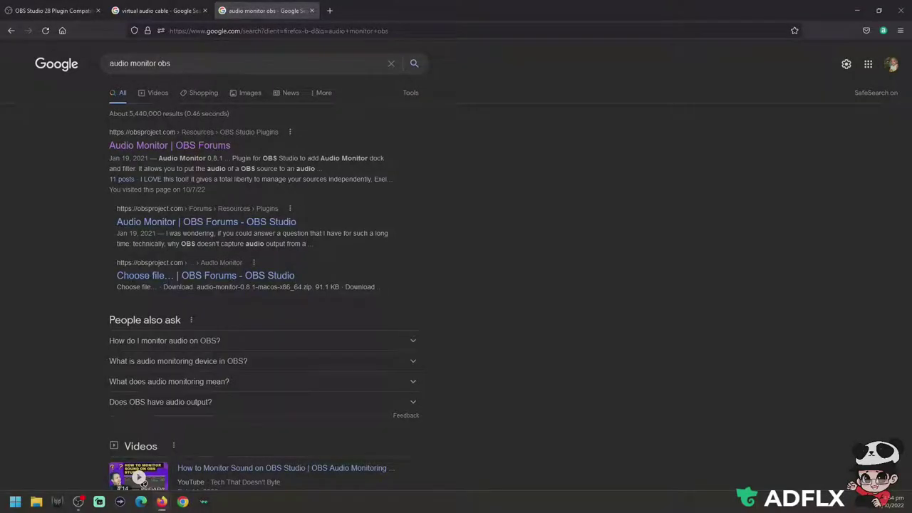
{"action": "left_click", "coordinate": [185, 11]}
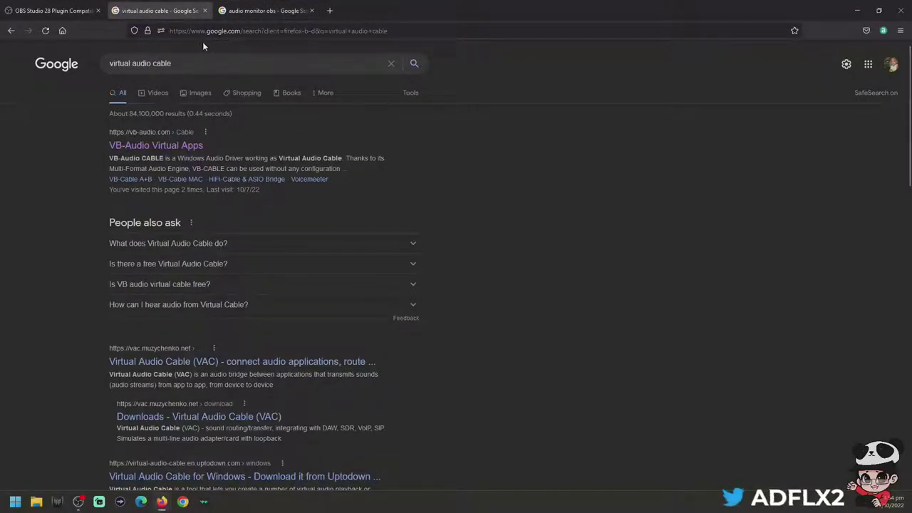
{"action": "left_click", "coordinate": [238, 66]}
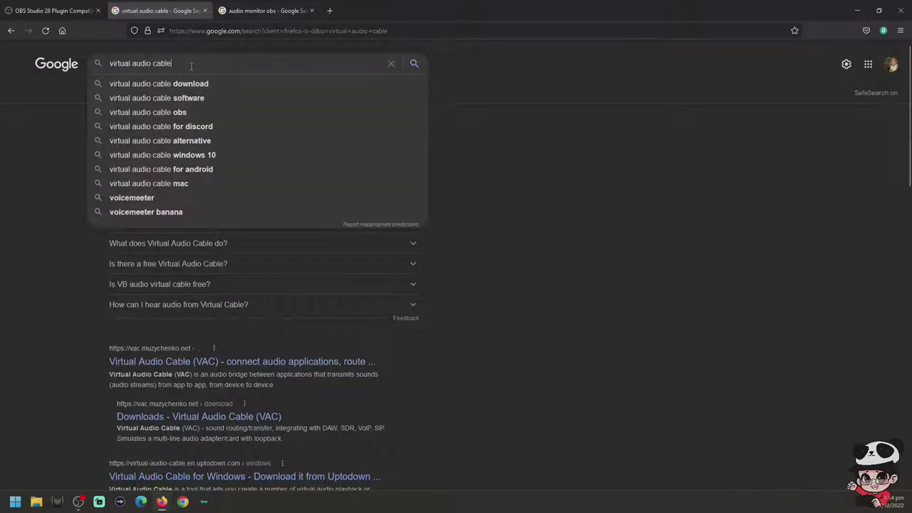
{"action": "left_click_drag", "start_coordinate": [190, 68], "coordinate": [31, 189]}
{"action": "left_click", "coordinate": [31, 188]}
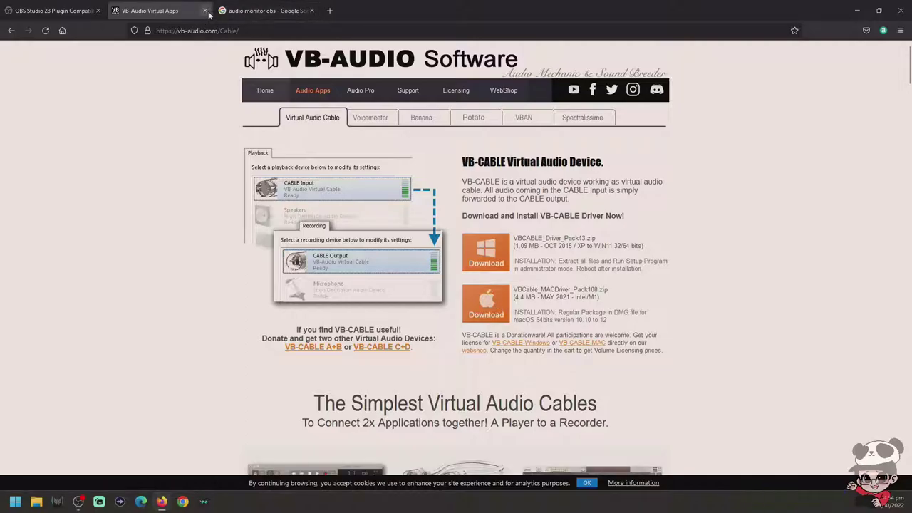
- Return to the audio monitor OBS results and open the Audio Monitor | OBS Forums page
{"action": "left_click", "coordinate": [234, 14]}
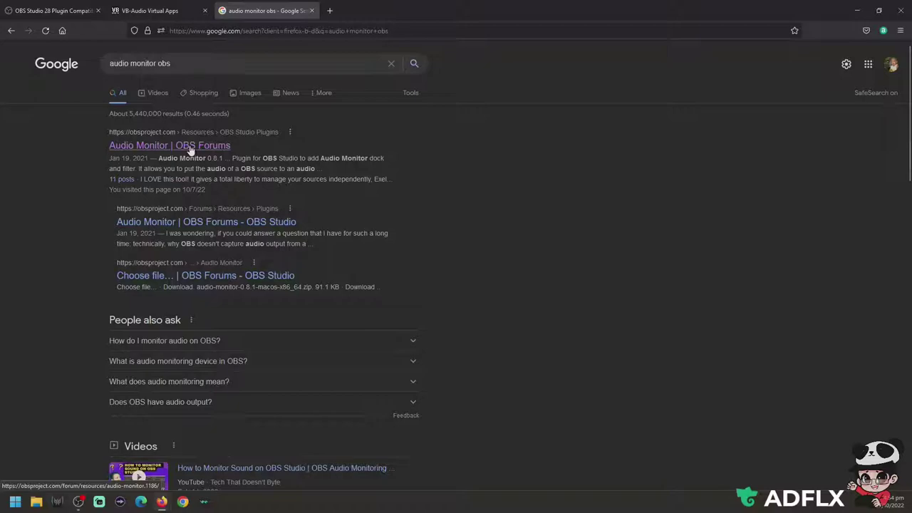
{"action": "left_click_drag", "start_coordinate": [116, 64], "coordinate": [228, 68]}
{"action": "left_click", "coordinate": [232, 65]}
{"action": "key", "text": "Escape"}
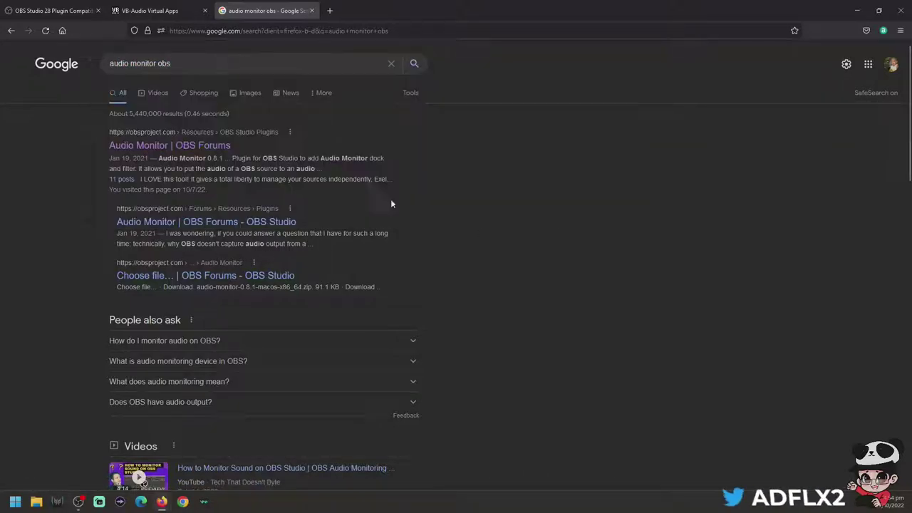
{"action": "left_click", "coordinate": [149, 146]}
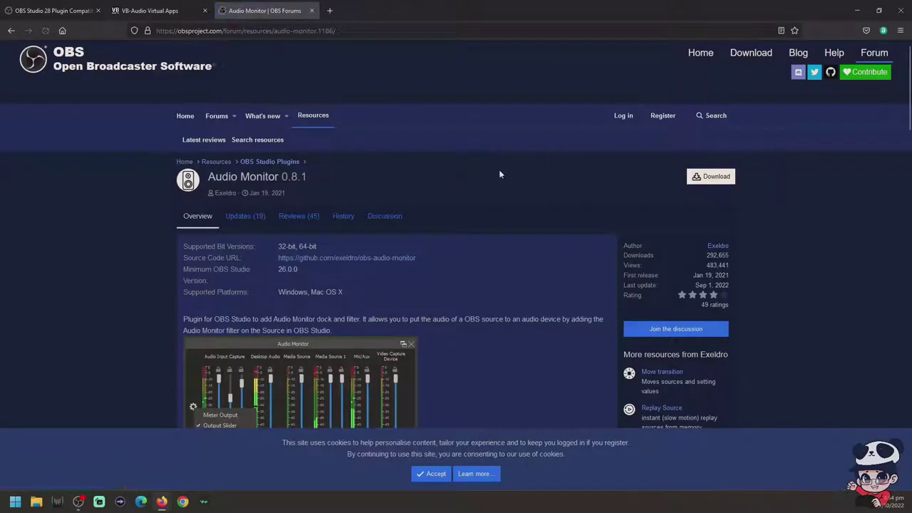
- View the Audio Monitor download choices without downloading, then switch to the OBS Studio 28 Plugin Compatibility tab
{"action": "left_click", "coordinate": [711, 179]}
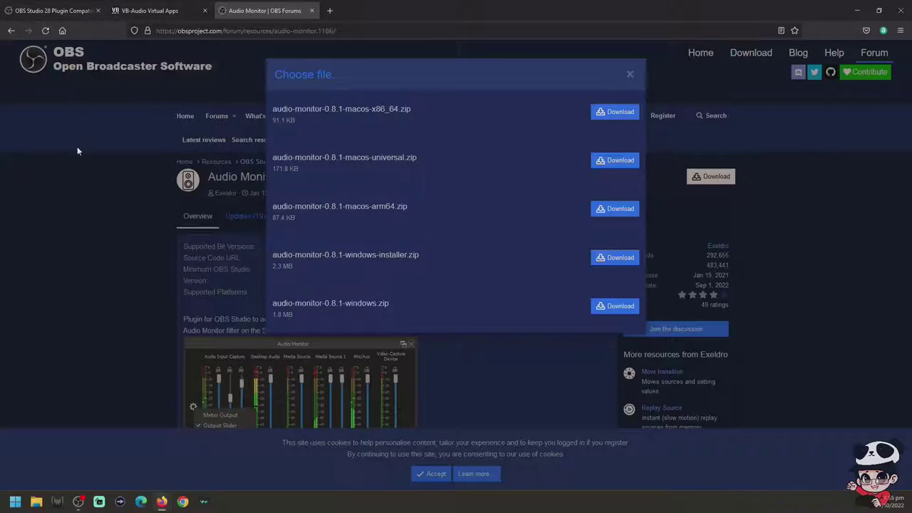
{"action": "left_click", "coordinate": [90, 358]}
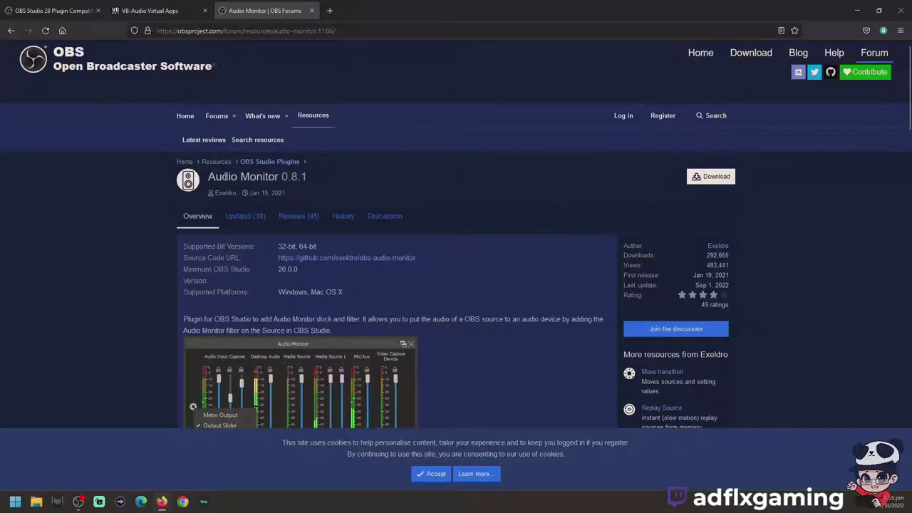
{"action": "left_click", "coordinate": [71, 10]}
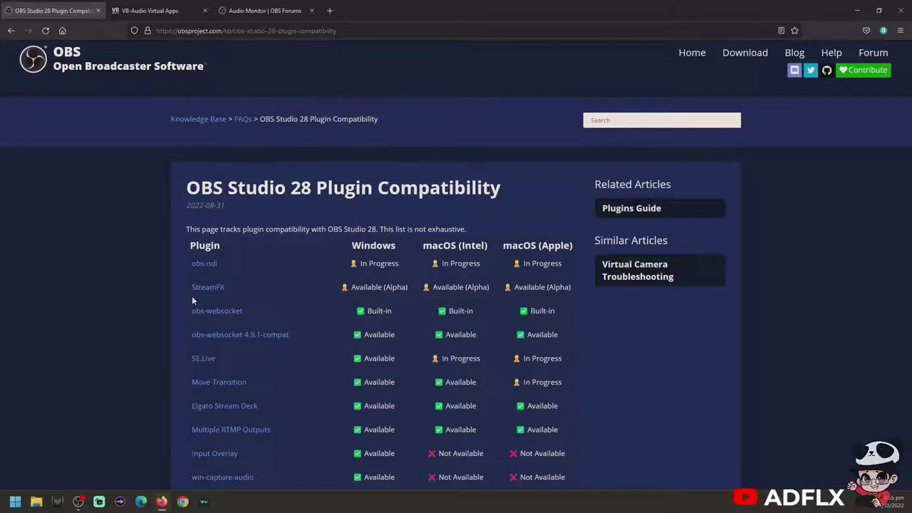
- Highlight the obs-ndi and StreamFX rows in the compatibility table, then bring up OBS Studio
{"action": "left_click_drag", "start_coordinate": [192, 296], "coordinate": [565, 265]}
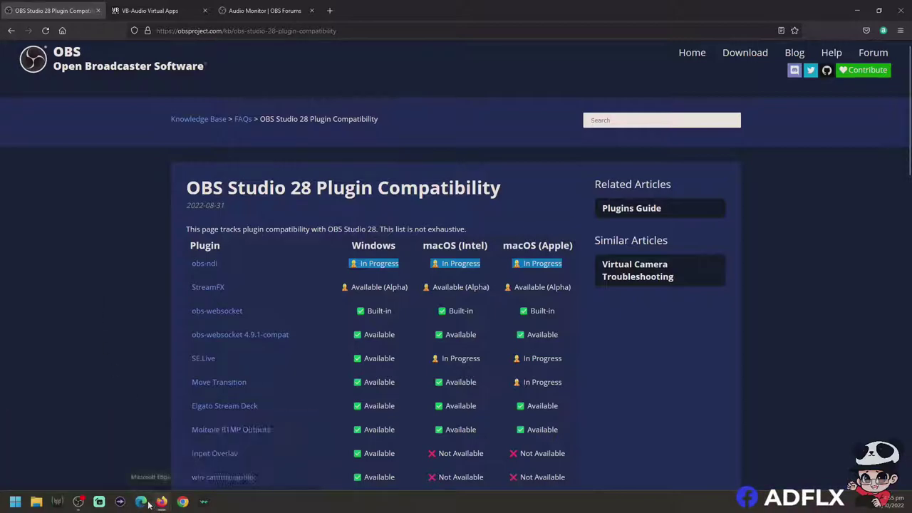
{"action": "mouse_move", "coordinate": [162, 503]}
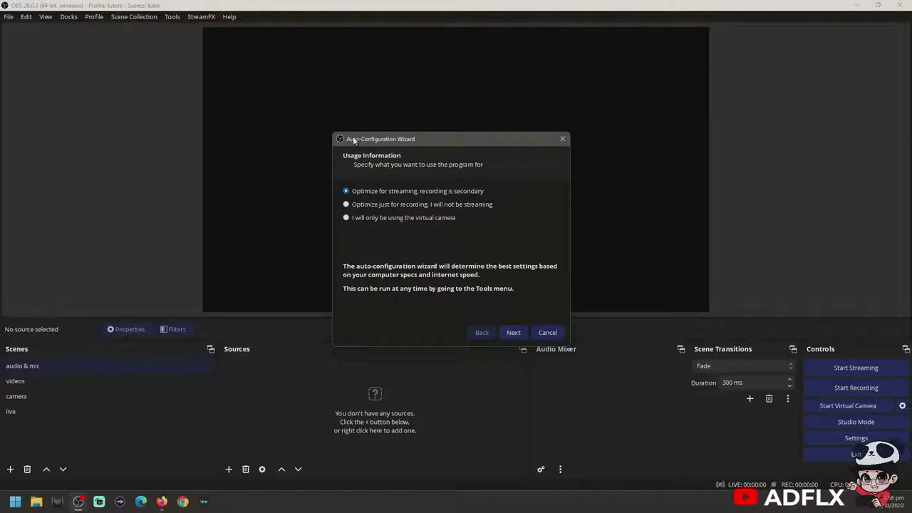
- Take the Auto-Configuration Wizard through the virtual-camera-only option to its end and close it
{"action": "left_click", "coordinate": [427, 221]}
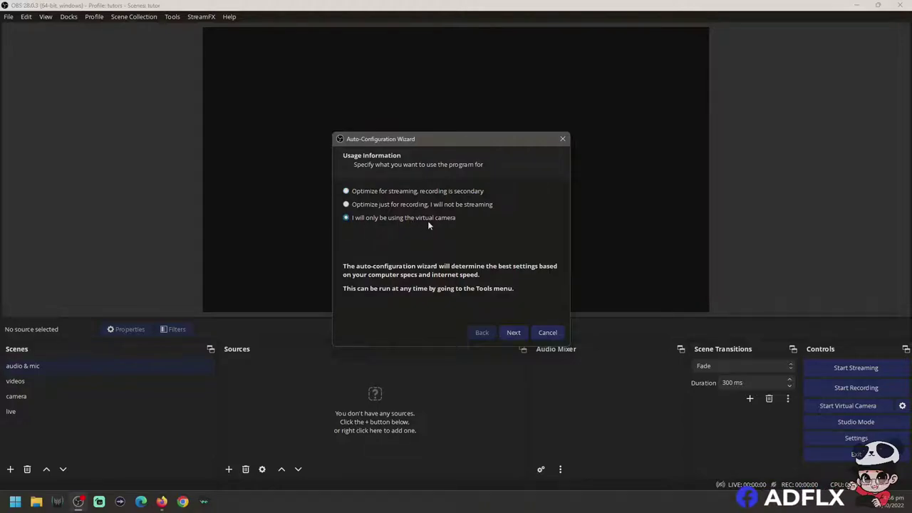
{"action": "left_click", "coordinate": [517, 332]}
{"action": "left_click", "coordinate": [519, 333]}
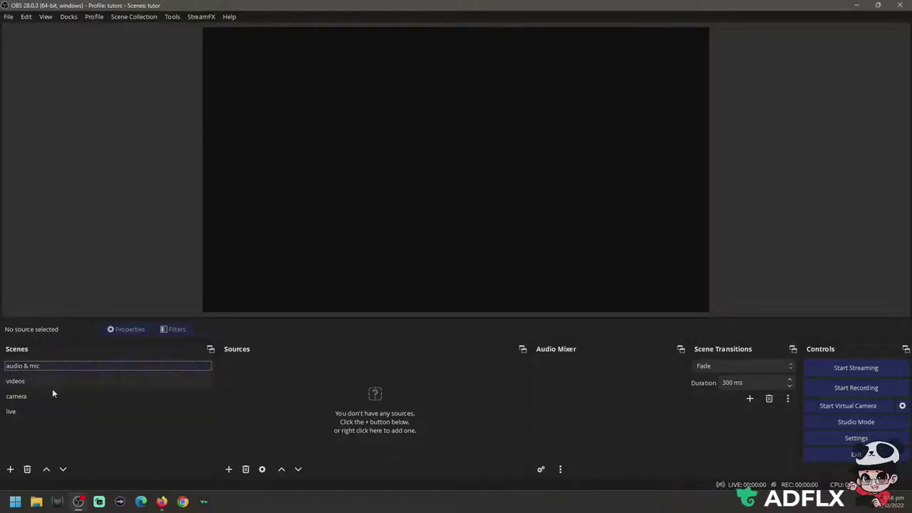
{"action": "left_click", "coordinate": [89, 383]}
{"action": "left_click", "coordinate": [130, 412]}
{"action": "left_click", "coordinate": [135, 367]}
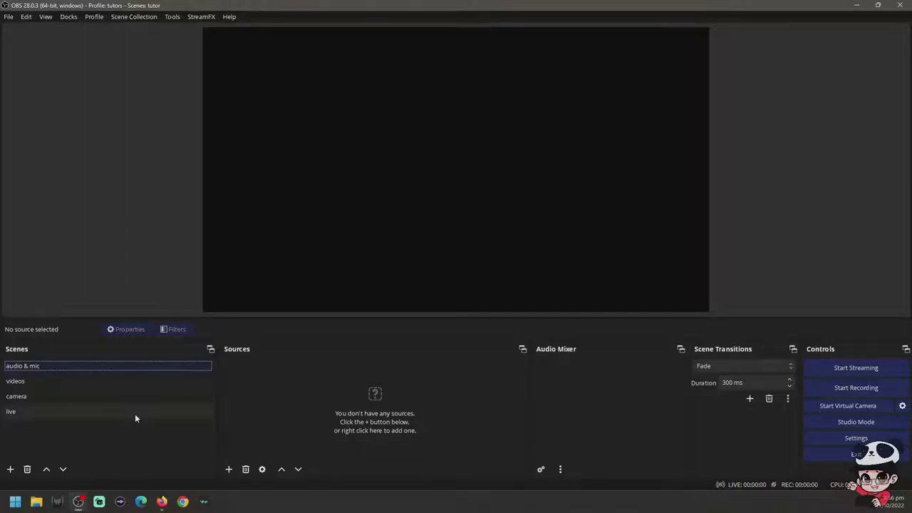
{"action": "left_click", "coordinate": [44, 378]}
{"action": "left_click", "coordinate": [51, 368]}
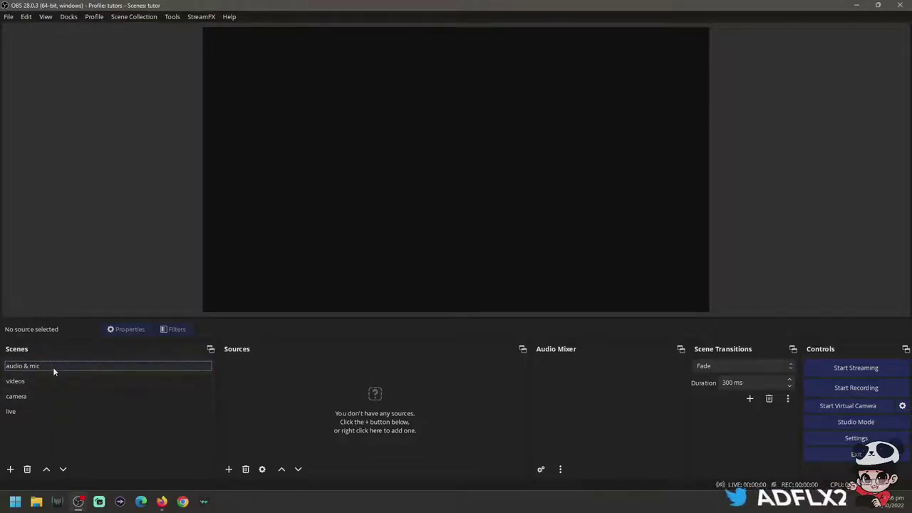
{"action": "left_click", "coordinate": [408, 382]}
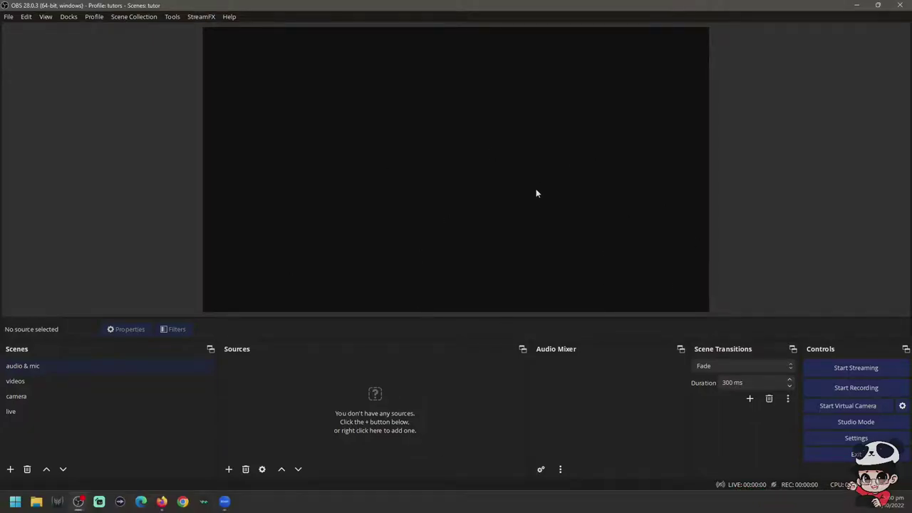
- Show the videos scene and start the OBS virtual camera
{"action": "left_click", "coordinate": [44, 381]}
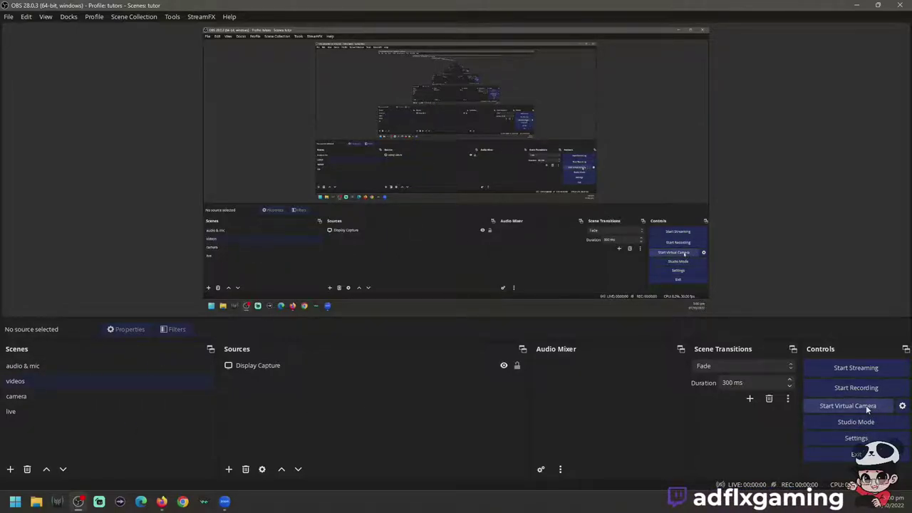
{"action": "left_click", "coordinate": [865, 405]}
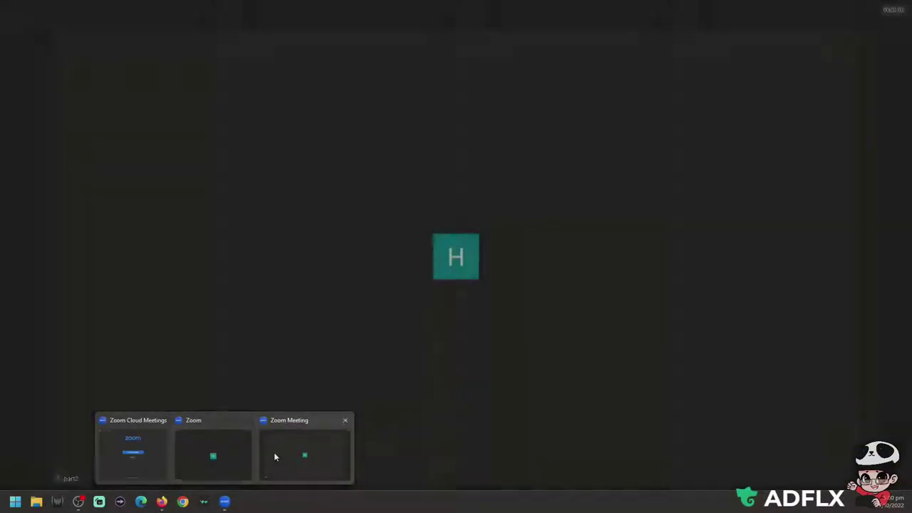
- In Zoom, choose OBS Virtual Camera as the meeting camera and open the video settings
{"action": "left_click", "coordinate": [274, 451]}
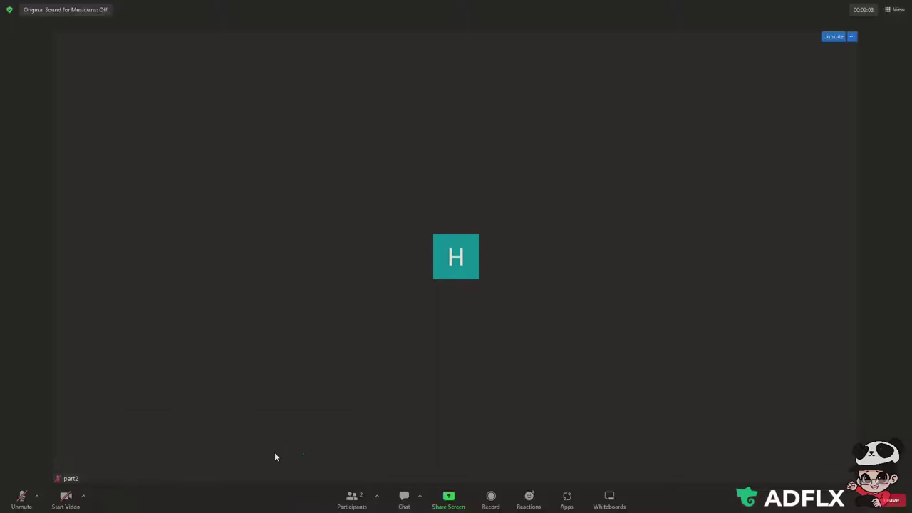
{"action": "left_click", "coordinate": [83, 496]}
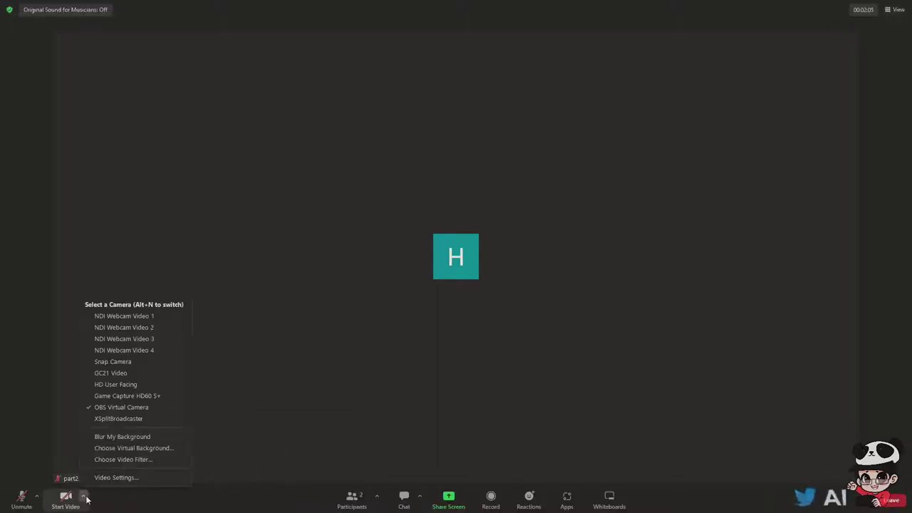
{"action": "left_click", "coordinate": [160, 408]}
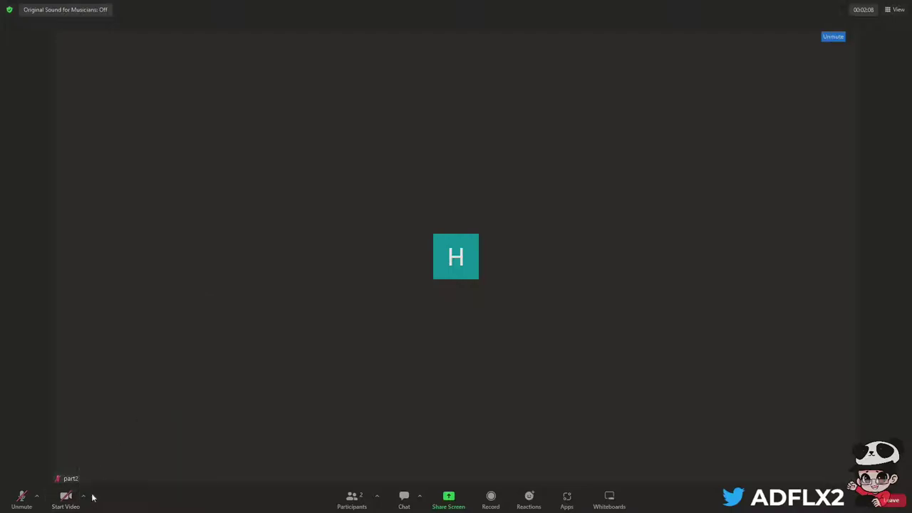
{"action": "left_click", "coordinate": [83, 496]}
{"action": "left_click", "coordinate": [114, 477]}
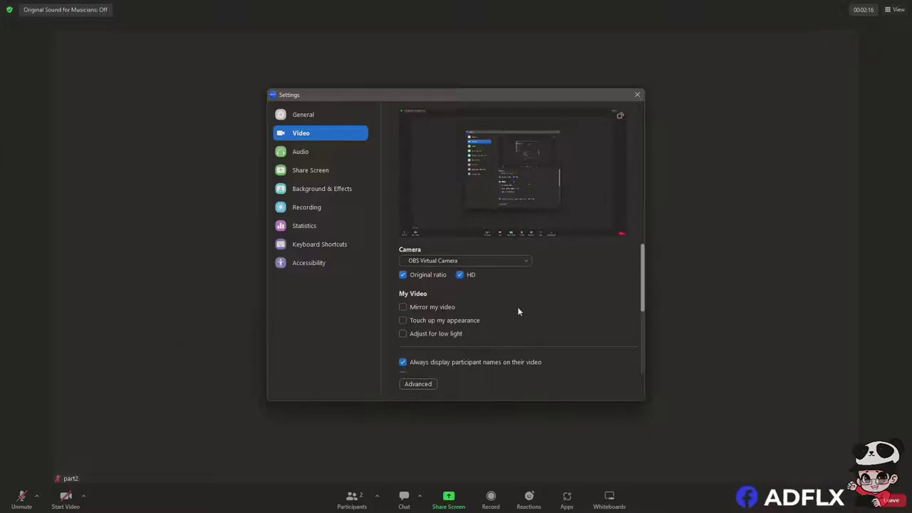
- Restart the OBS virtual camera, then close Zoom's settings window
{"action": "key", "text": "alt+Tab"}
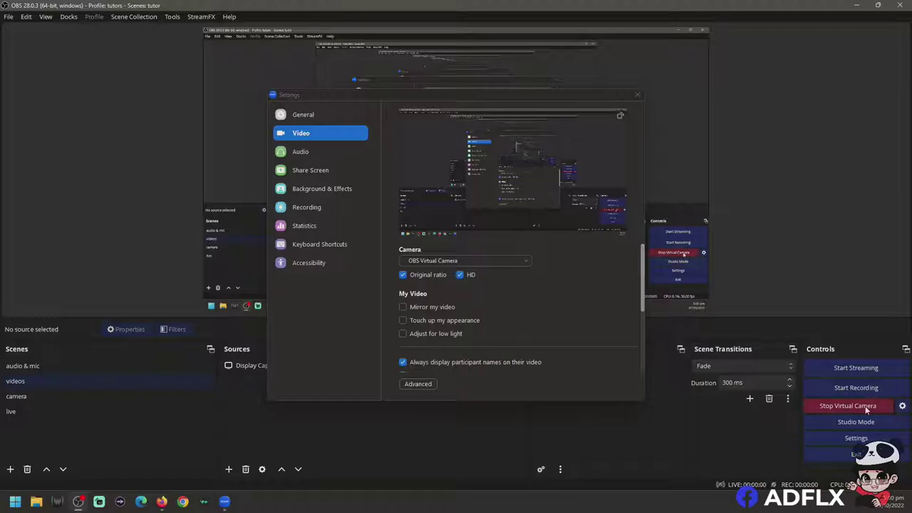
{"action": "left_click", "coordinate": [865, 406]}
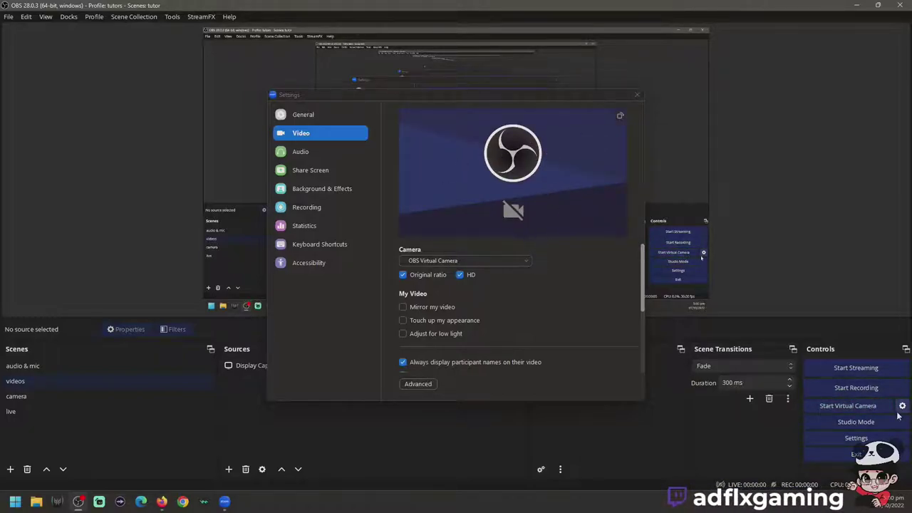
{"action": "left_click", "coordinate": [864, 411]}
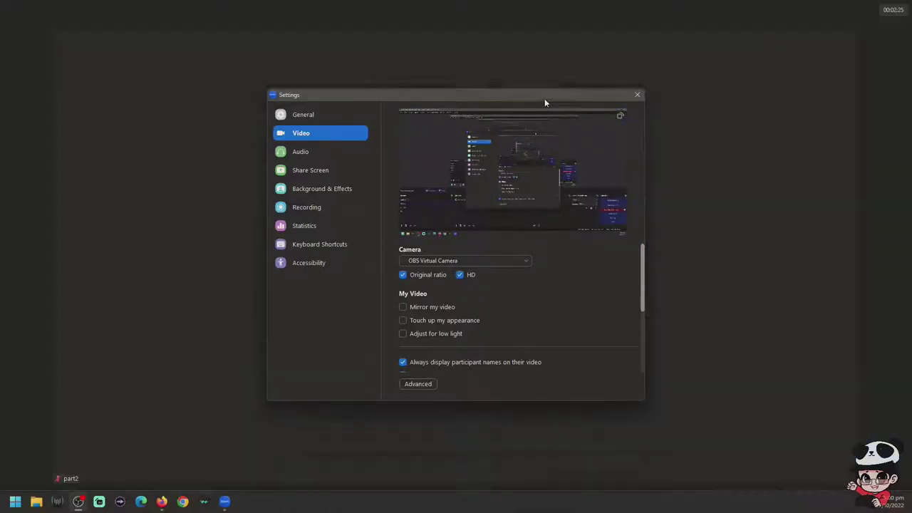
{"action": "left_click_drag", "start_coordinate": [546, 100], "coordinate": [699, 246]}
{"action": "key", "text": "Escape"}
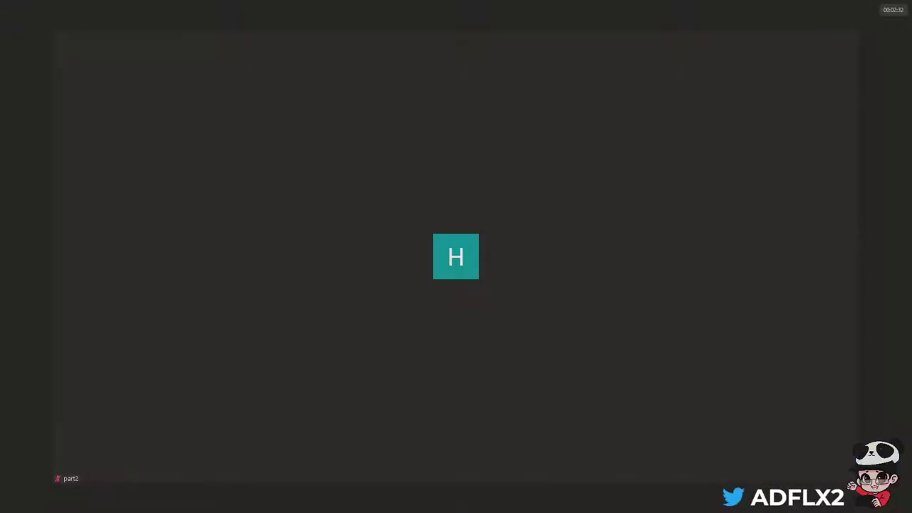
{"action": "left_click_drag", "start_coordinate": [0, 125], "coordinate": [330, 84]}
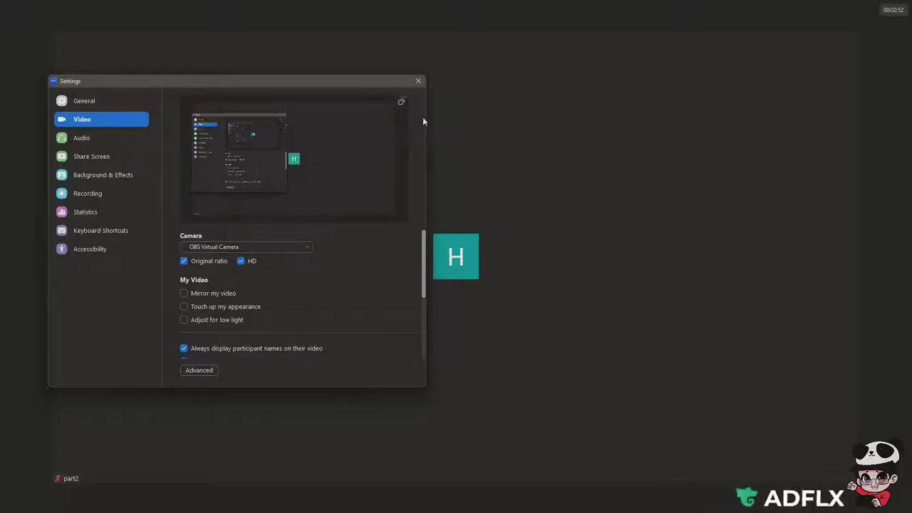
{"action": "mouse_move", "coordinate": [429, 118]}
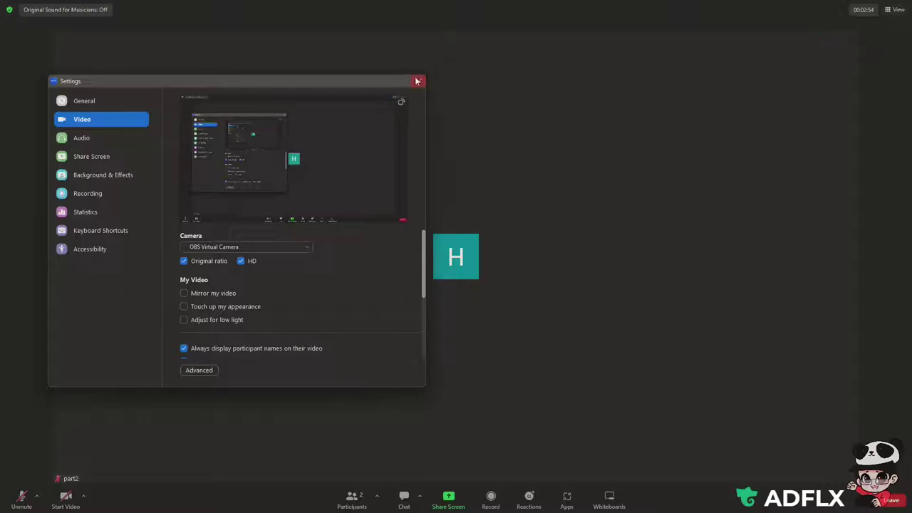
{"action": "left_click", "coordinate": [418, 81]}
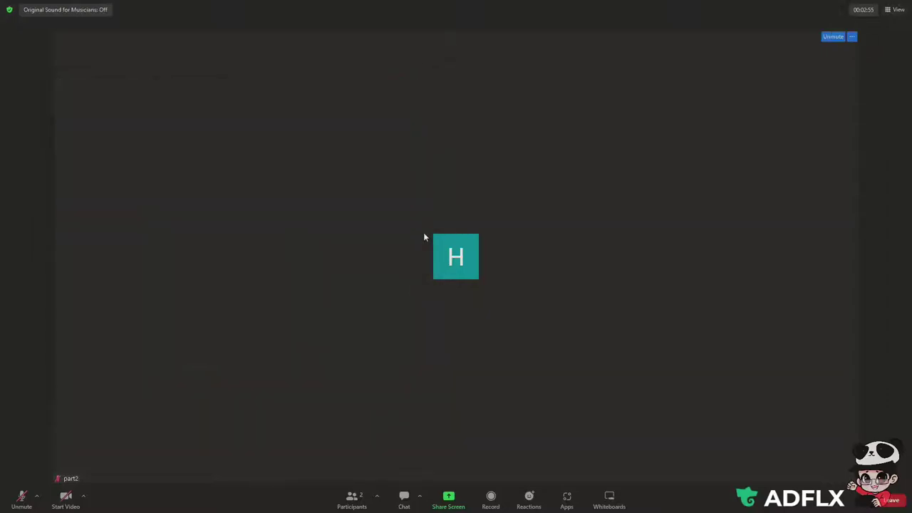
- Turn on meeting video and set the microphone to CABLE Output (VB-Audio Virtual Cable)
{"action": "left_click", "coordinate": [65, 498]}
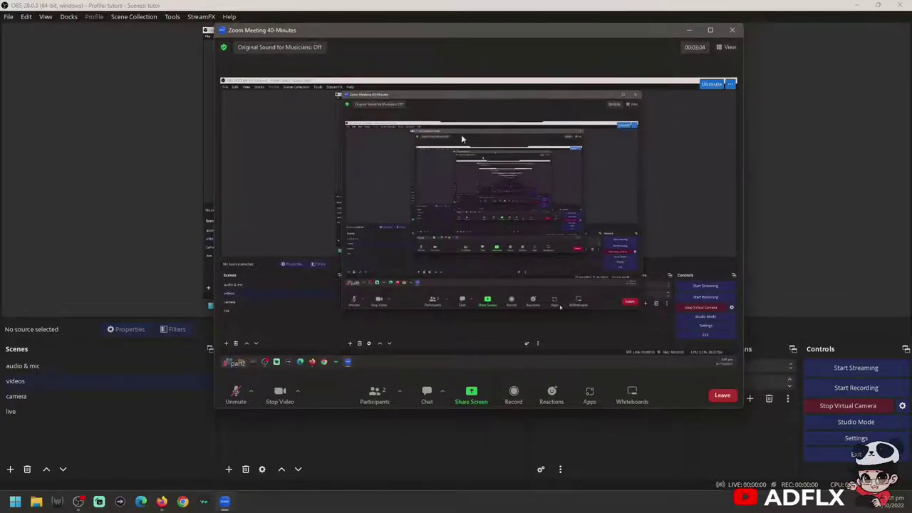
{"action": "left_click", "coordinate": [253, 393]}
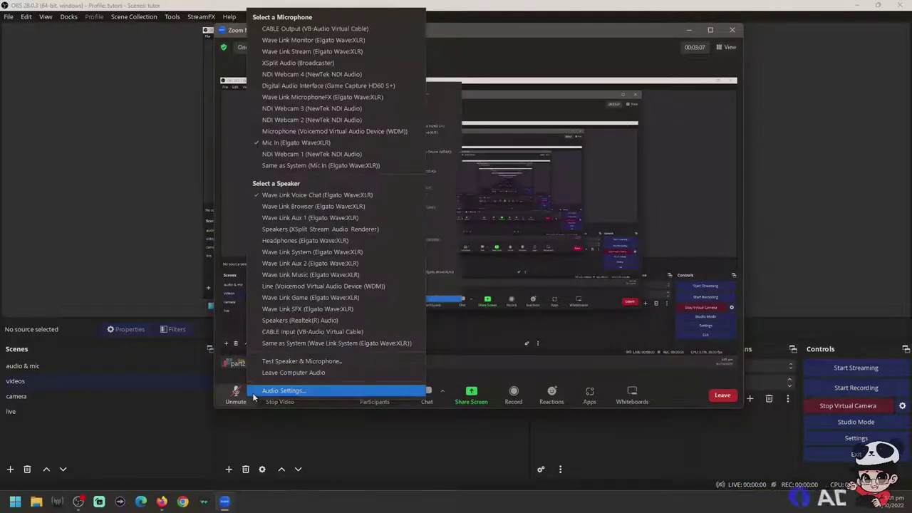
{"action": "left_click", "coordinate": [302, 33]}
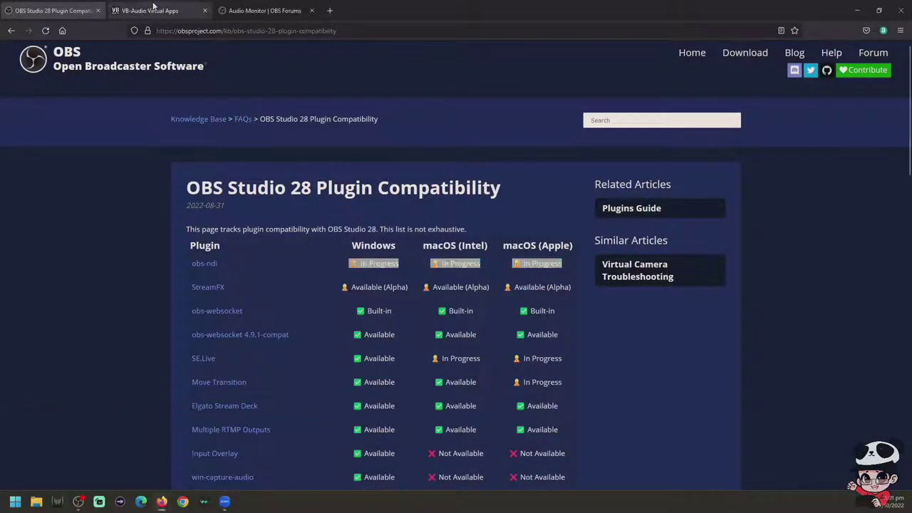
- Switch to the VB-Audio Virtual Apps tab, then bring the Zoom meeting window forward
{"action": "left_click", "coordinate": [160, 11]}
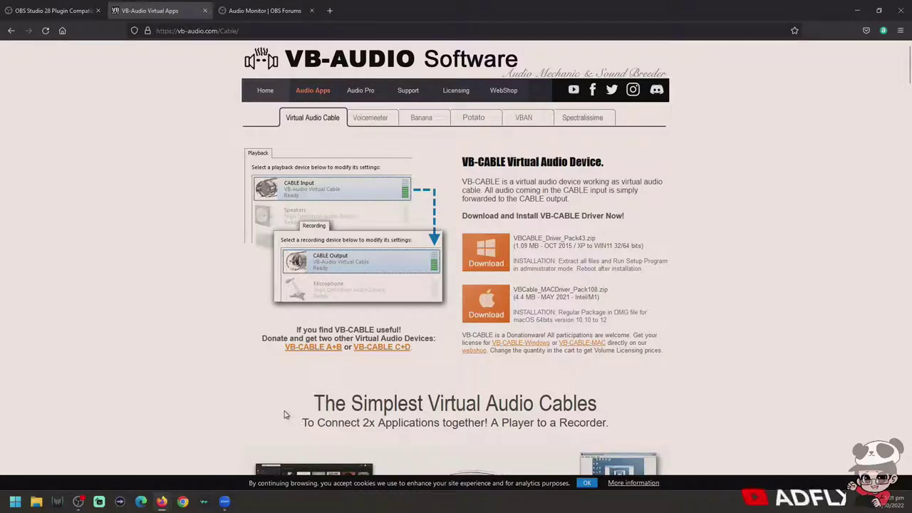
{"action": "key", "text": "alt+Tab"}
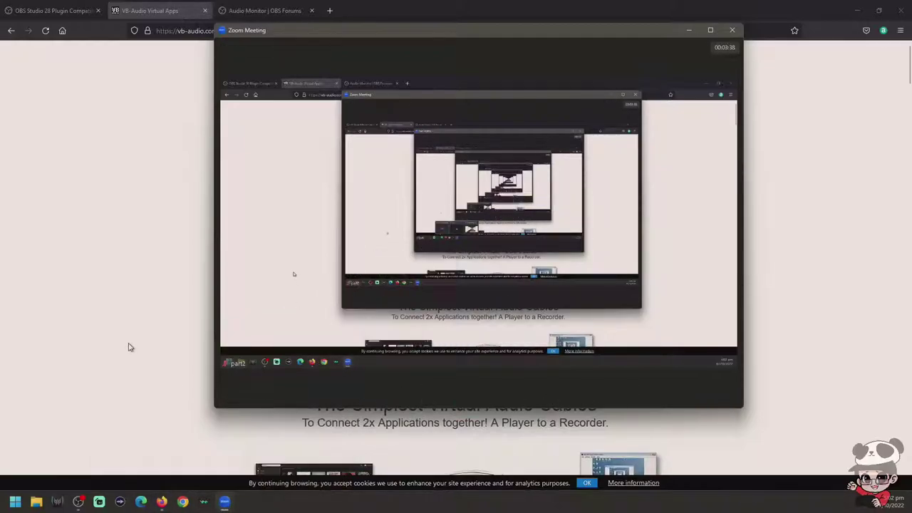
{"action": "mouse_move", "coordinate": [81, 507]}
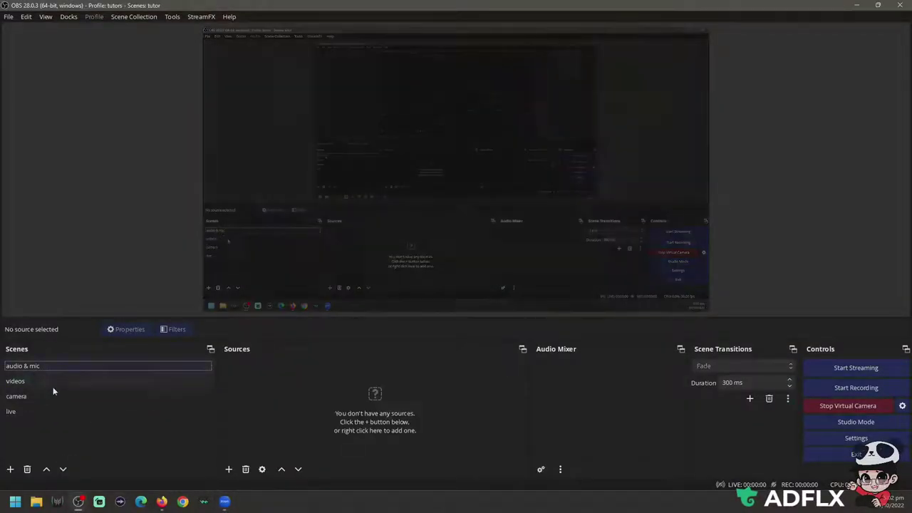
- Add an Audio Input Capture microphone source using Wave Link MicrophoneFX (Elgato Wave:XLR)
{"action": "left_click", "coordinate": [227, 472]}
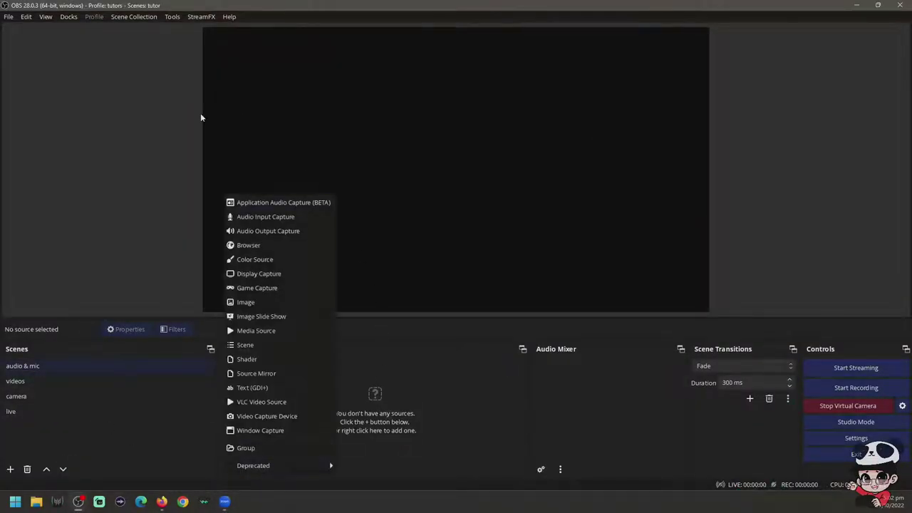
{"action": "left_click", "coordinate": [263, 217]}
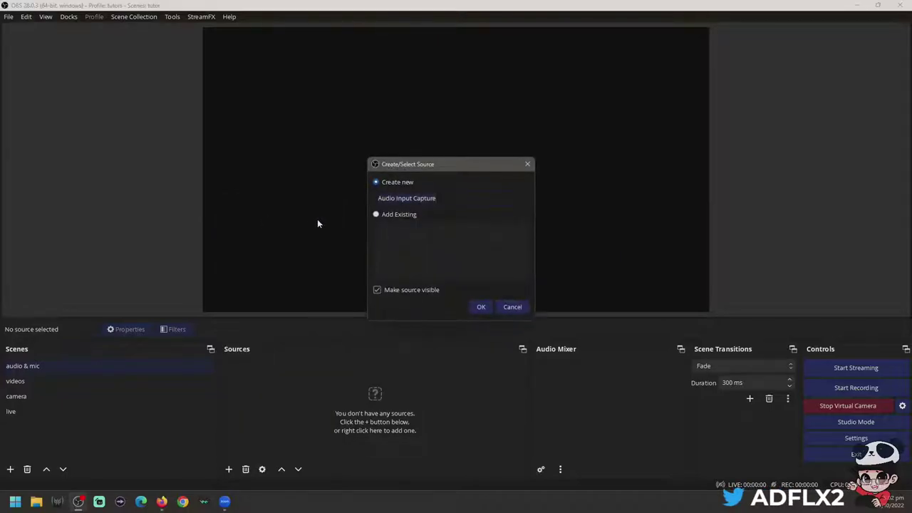
{"action": "type", "text": "microphone"}
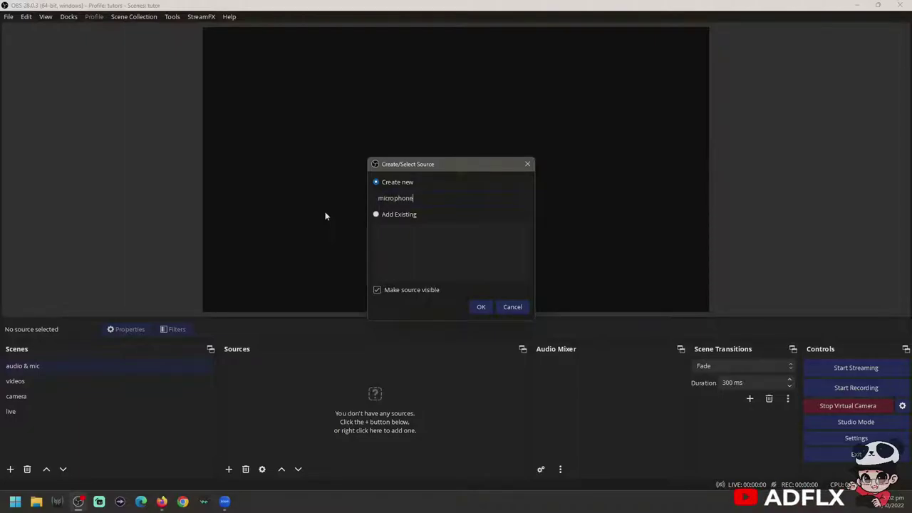
{"action": "key", "text": "Return"}
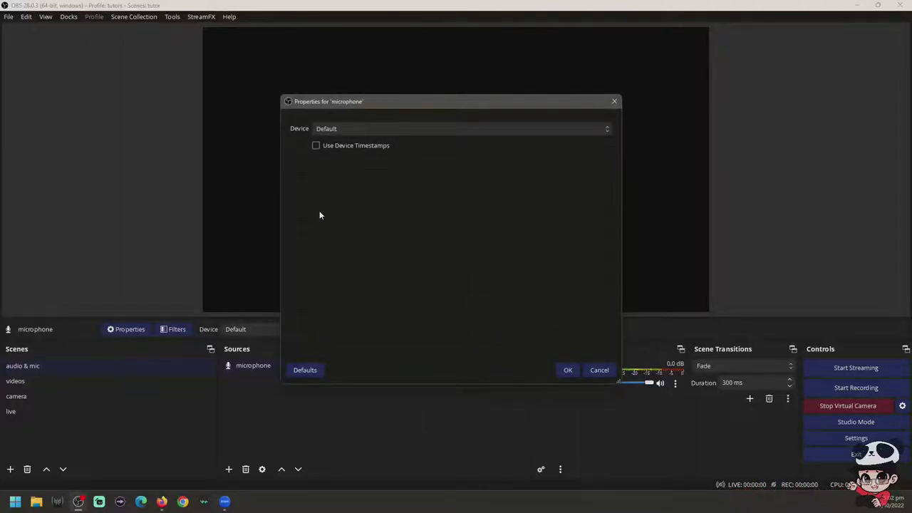
{"action": "left_click", "coordinate": [389, 134]}
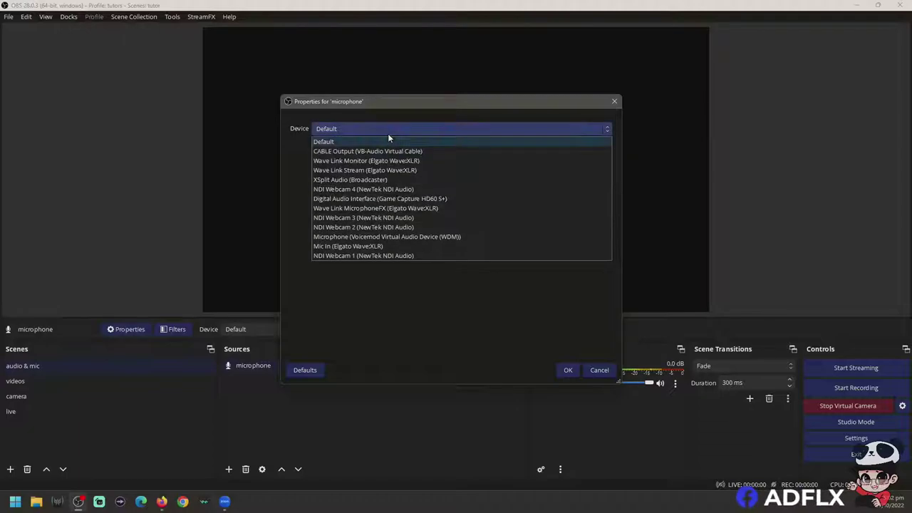
{"action": "left_click", "coordinate": [483, 207]}
{"action": "left_click", "coordinate": [568, 371]}
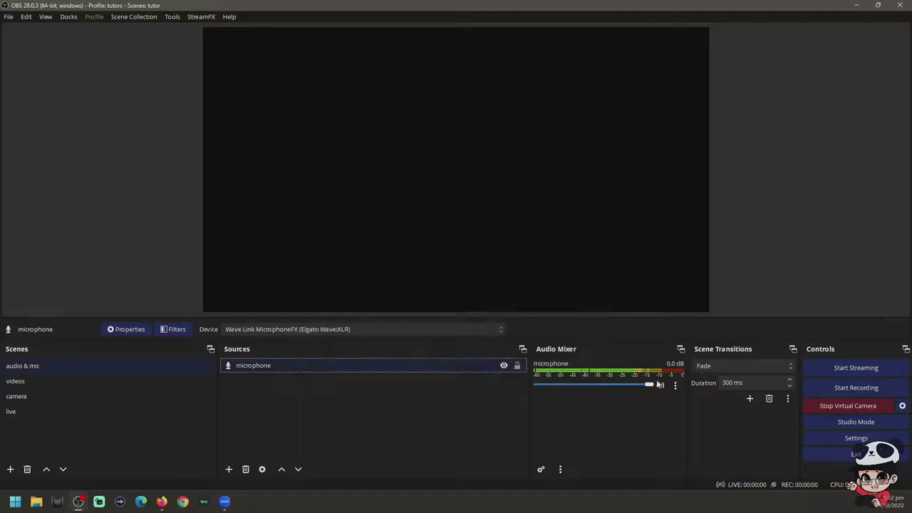
{"action": "left_click", "coordinate": [408, 407]}
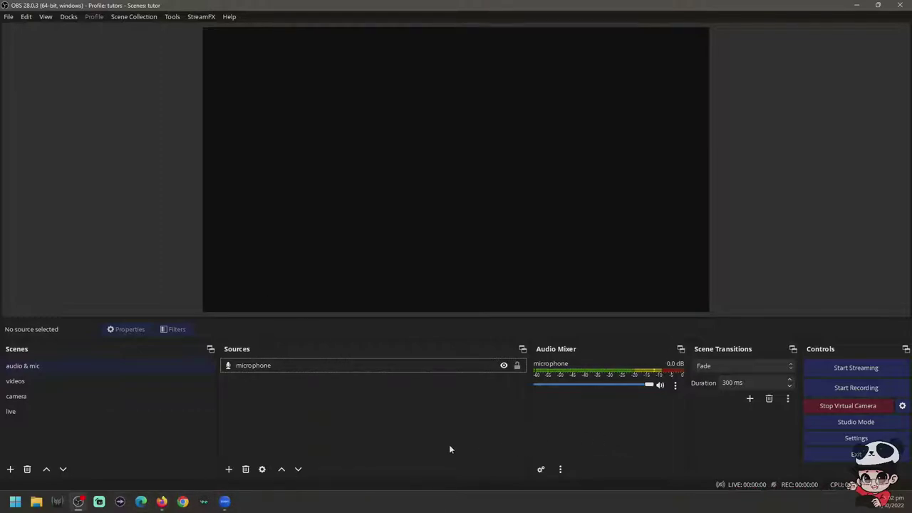
- Add an Audio Monitor filter to the microphone that outputs to CABLE Input (VB-Audio Virtual Cable)
{"action": "mouse_move", "coordinate": [291, 461]}
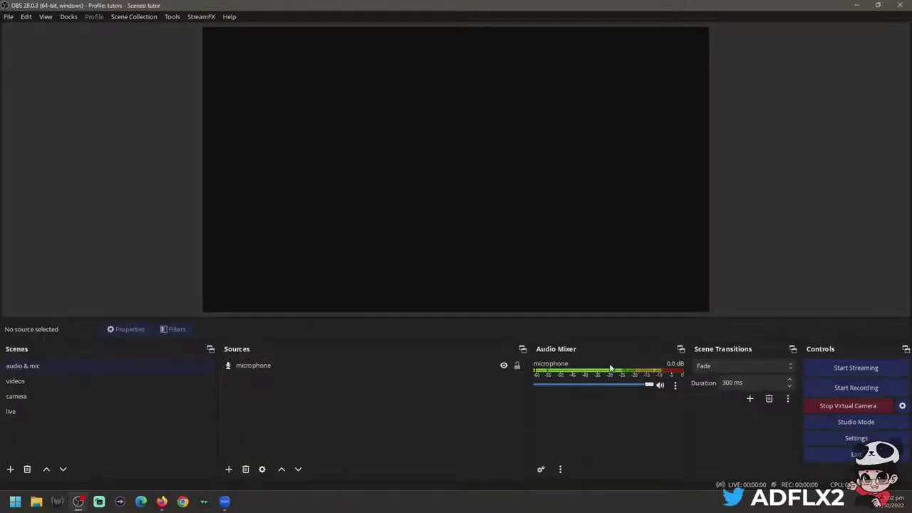
{"action": "right_click", "coordinate": [590, 379]}
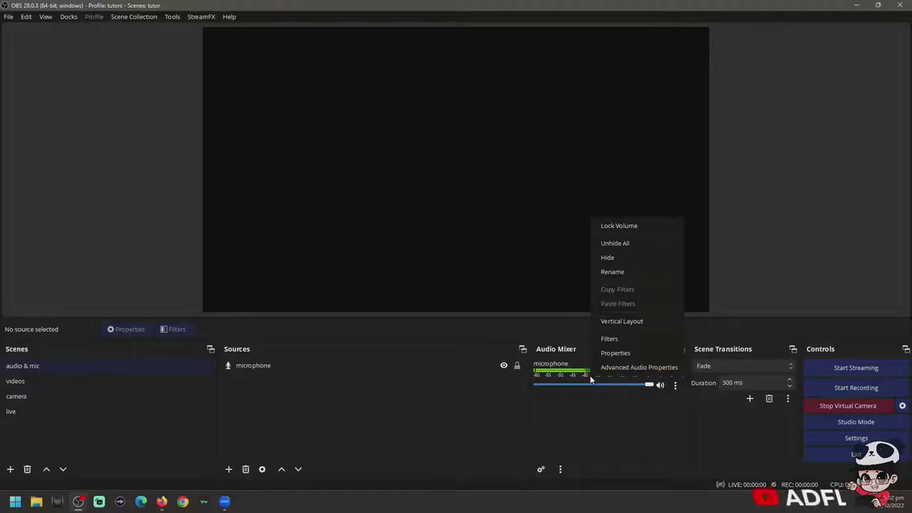
{"action": "left_click", "coordinate": [613, 340]}
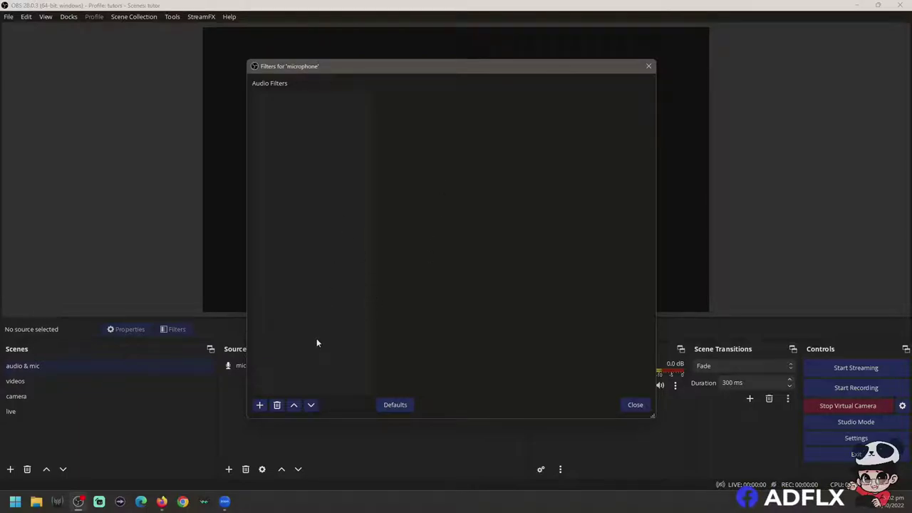
{"action": "left_click", "coordinate": [260, 404]}
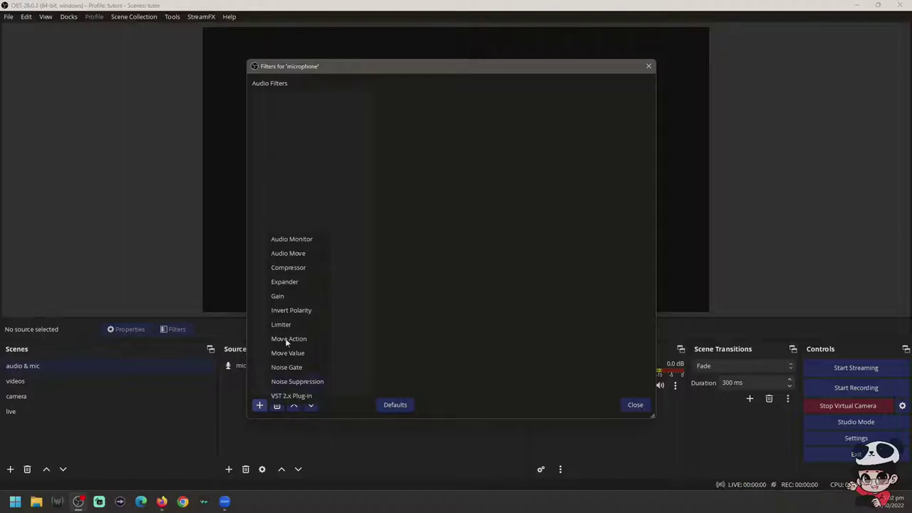
{"action": "left_click", "coordinate": [312, 239]}
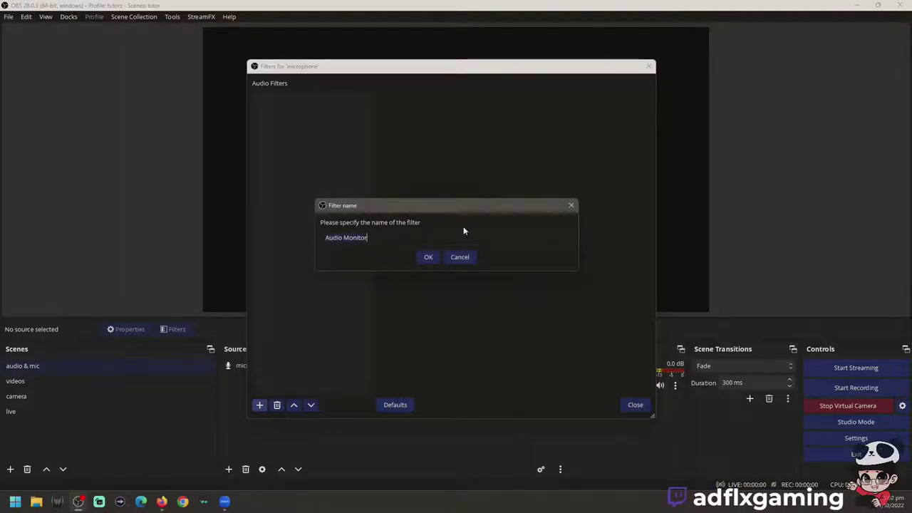
{"action": "left_click", "coordinate": [429, 258]}
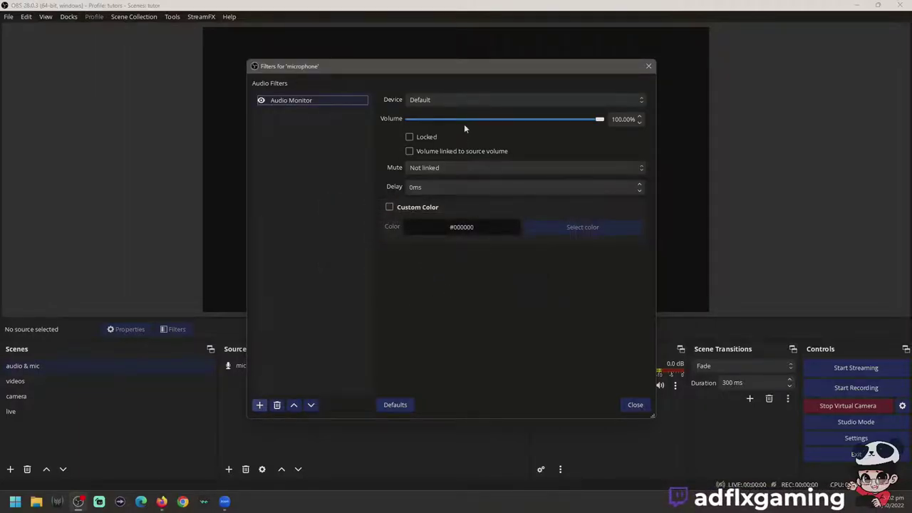
{"action": "left_click", "coordinate": [464, 103]}
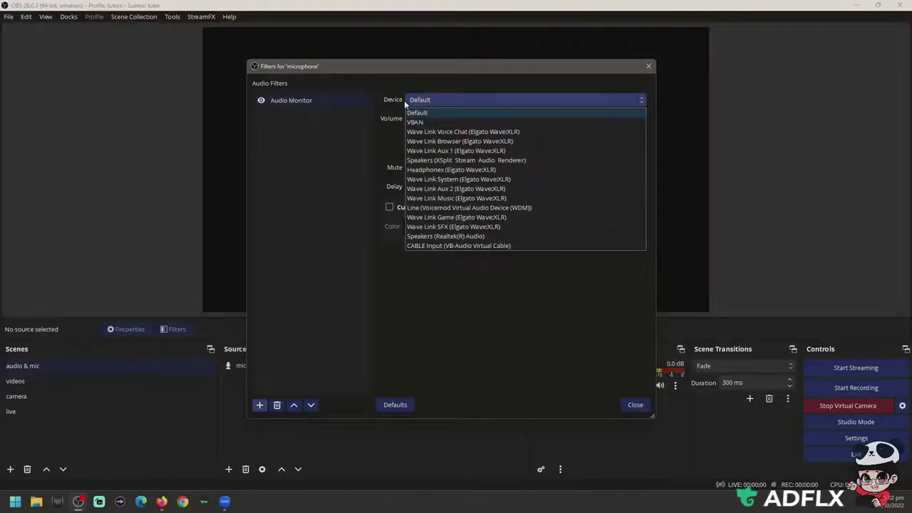
{"action": "left_click", "coordinate": [419, 246]}
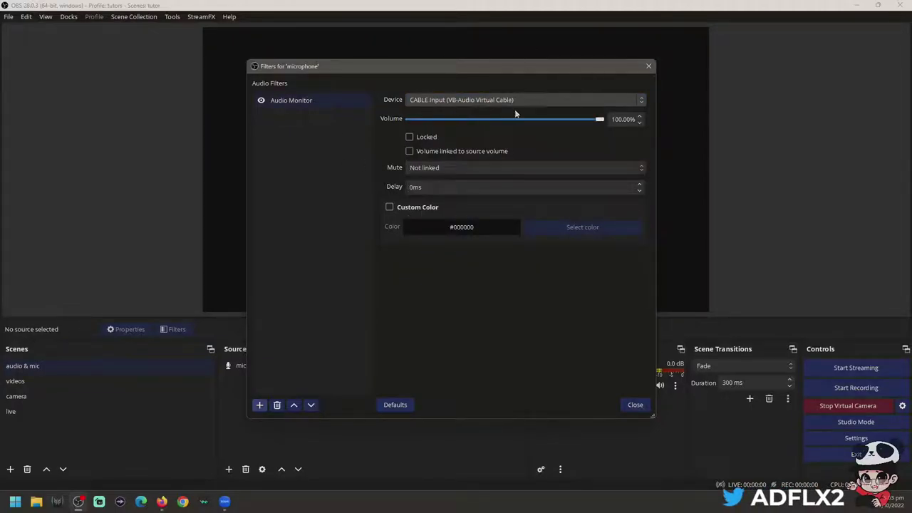
- Colour the filter green (#00aa00), then close the Filters and Advanced Audio Properties windows
{"action": "left_click", "coordinate": [389, 207]}
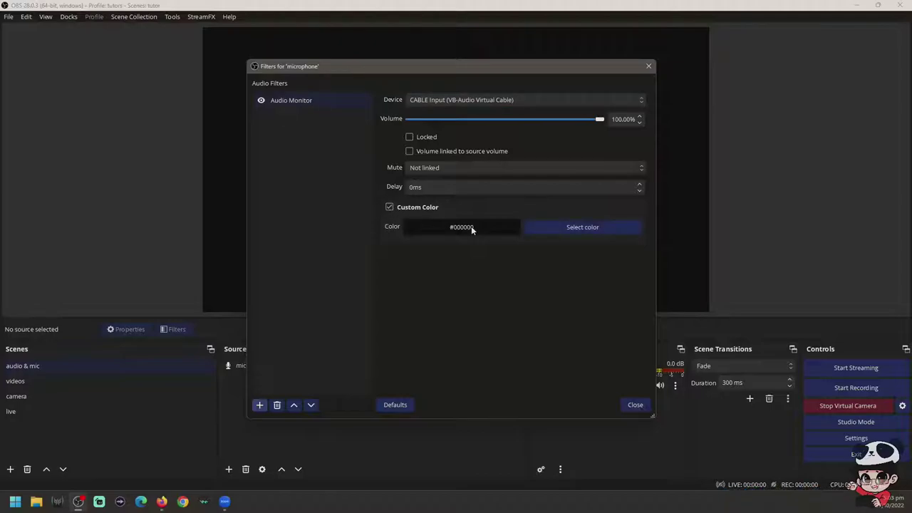
{"action": "left_click", "coordinate": [563, 228]}
{"action": "left_click", "coordinate": [389, 152]}
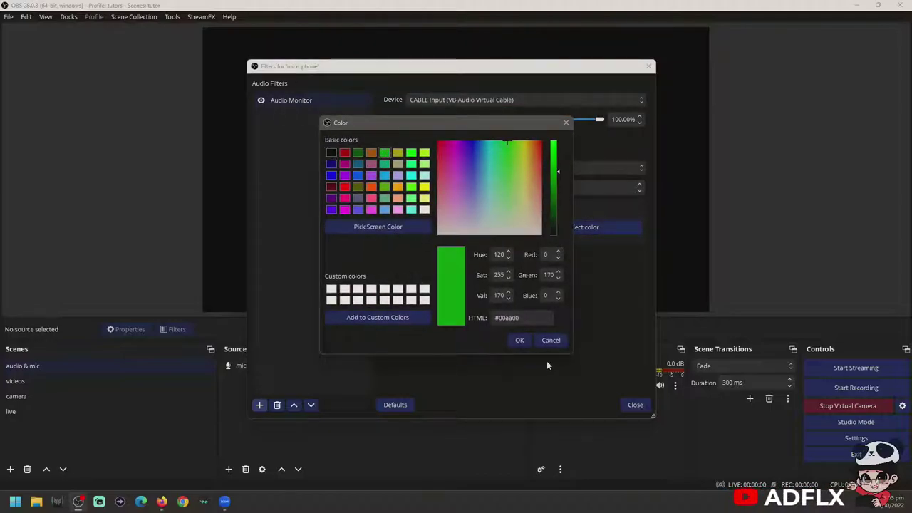
{"action": "left_click", "coordinate": [520, 340]}
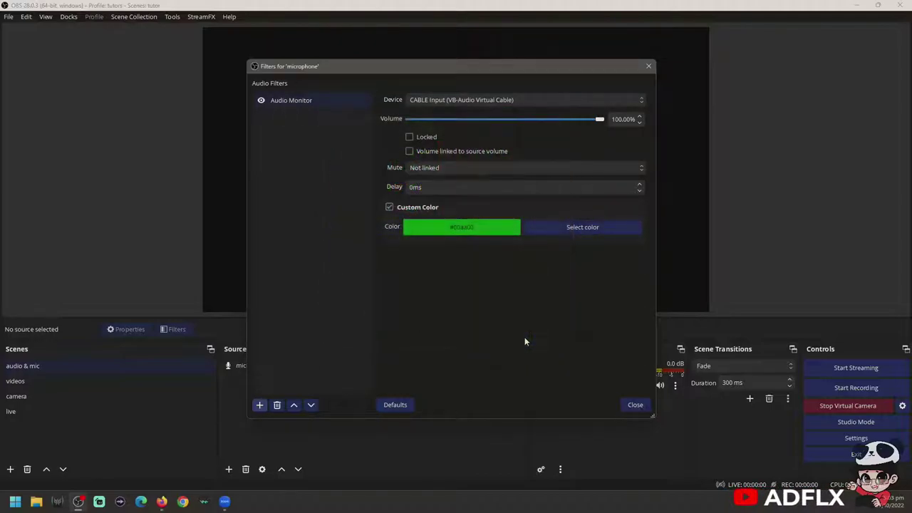
{"action": "left_click", "coordinate": [633, 404]}
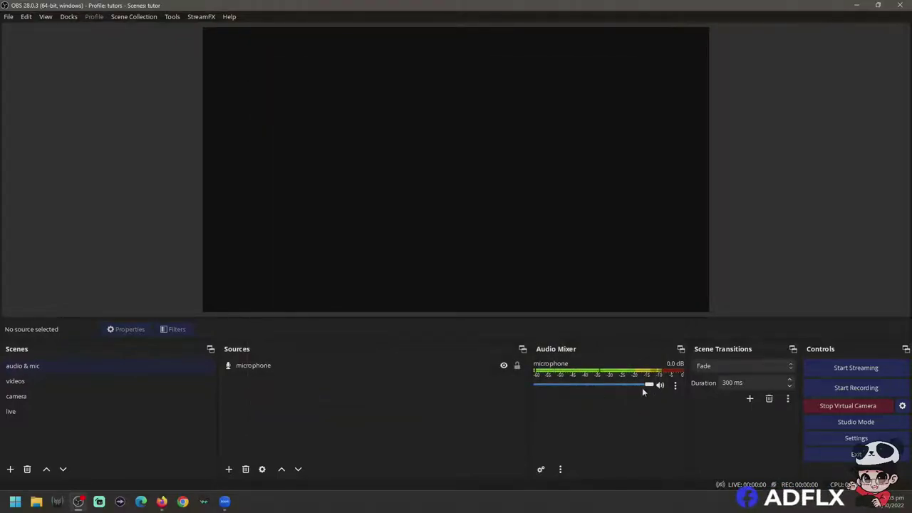
{"action": "left_click", "coordinate": [541, 469]}
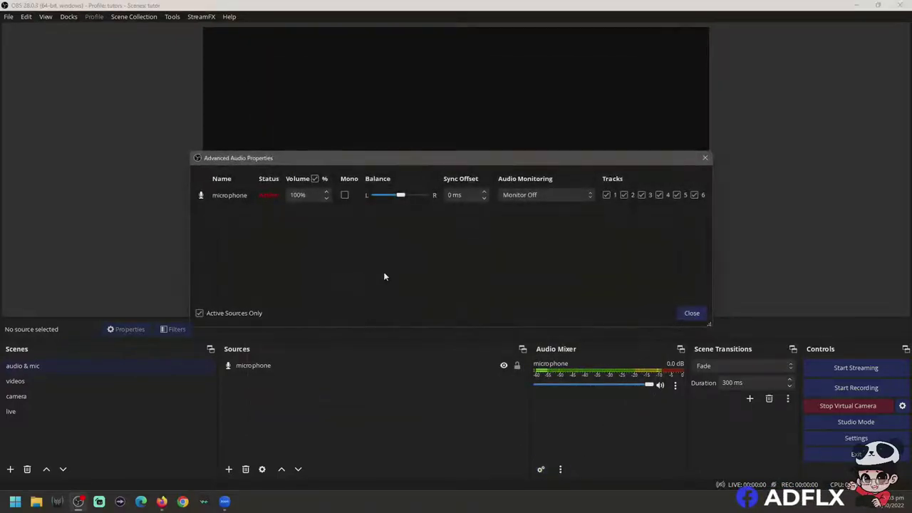
{"action": "left_click", "coordinate": [691, 314]}
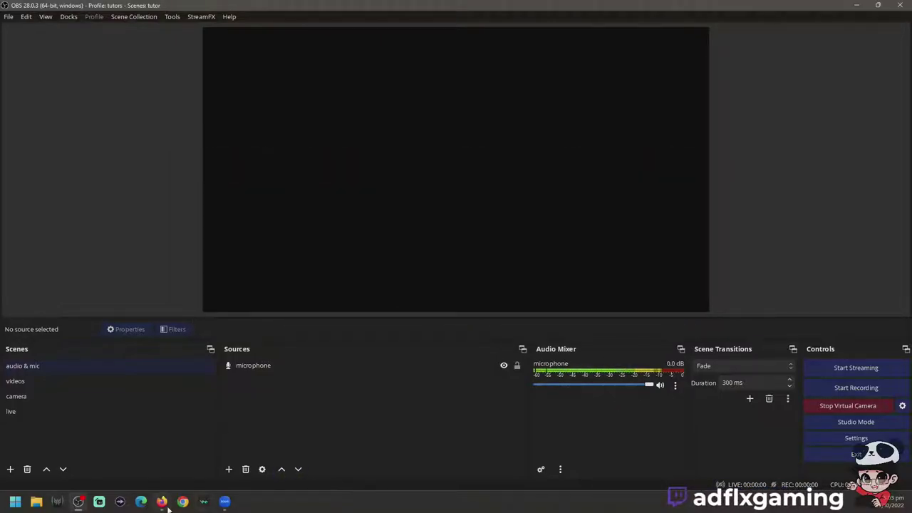
- Open Zoom's audio settings beside the meeting, showing CABLE Output as the microphone
{"action": "mouse_move", "coordinate": [226, 505]}
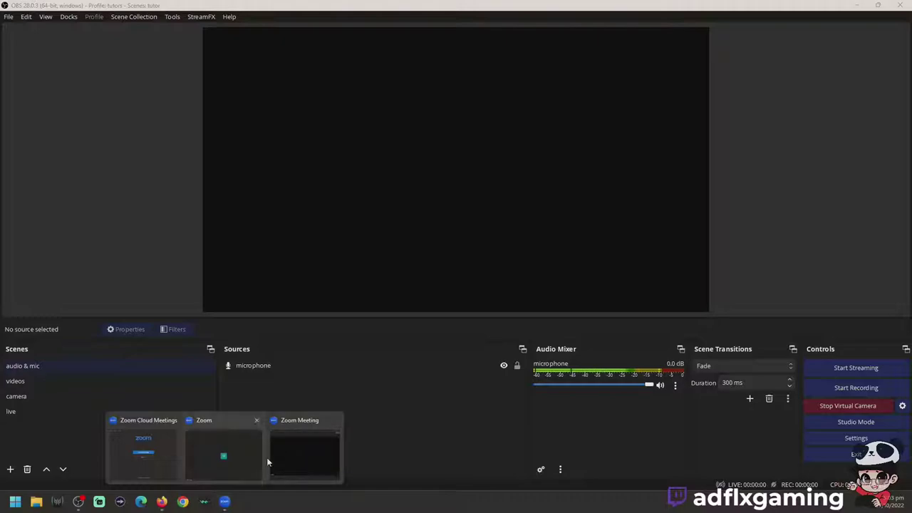
{"action": "mouse_move", "coordinate": [278, 462]}
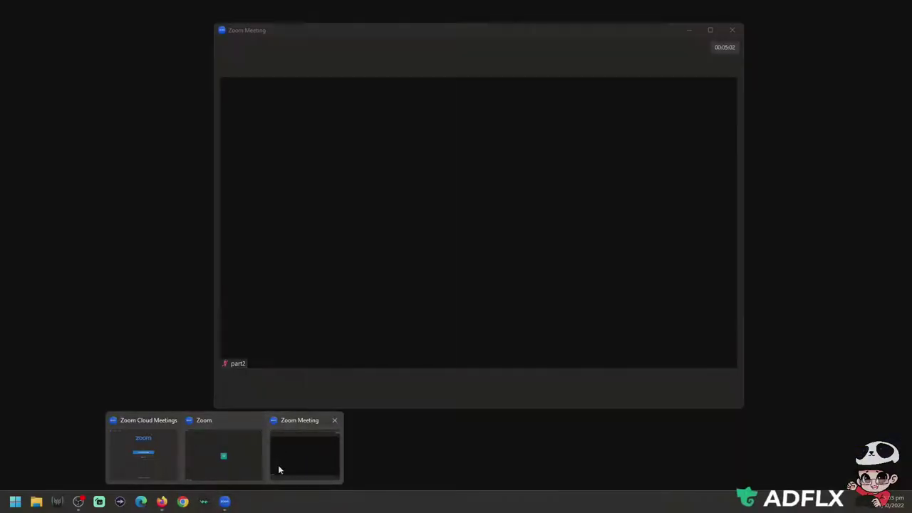
{"action": "left_click", "coordinate": [277, 465]}
{"action": "left_click", "coordinate": [252, 392]}
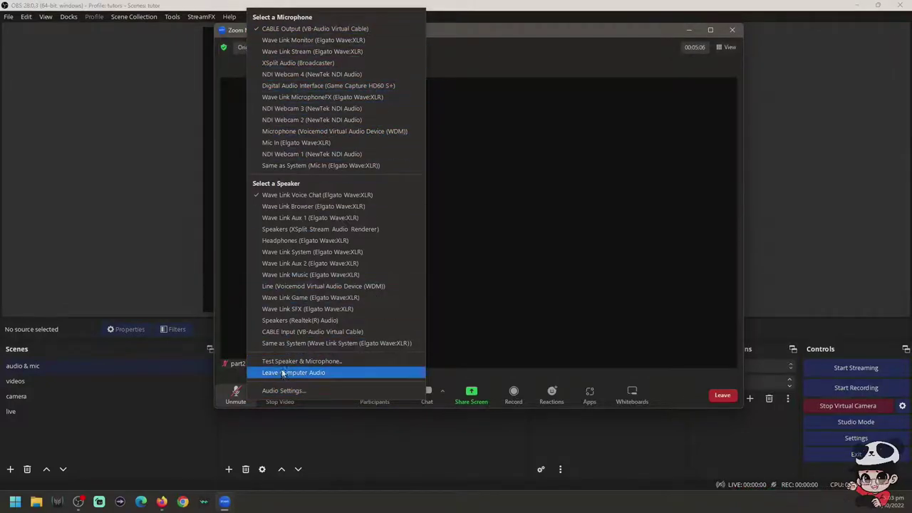
{"action": "left_click", "coordinate": [283, 391]}
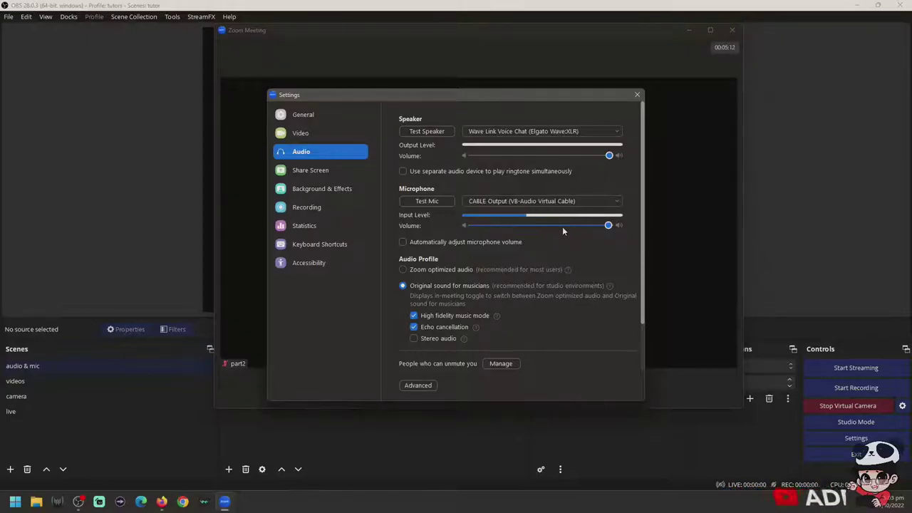
{"action": "left_click_drag", "start_coordinate": [504, 94], "coordinate": [353, 53]}
- Mute the microphone in the OBS mixer, then return to Zoom's audio settings
{"action": "left_click", "coordinate": [606, 426]}
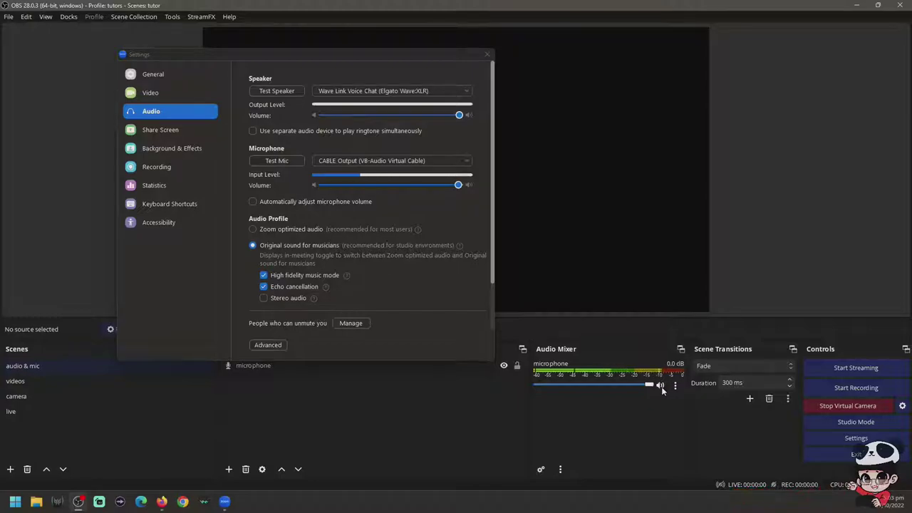
{"action": "left_click", "coordinate": [660, 386]}
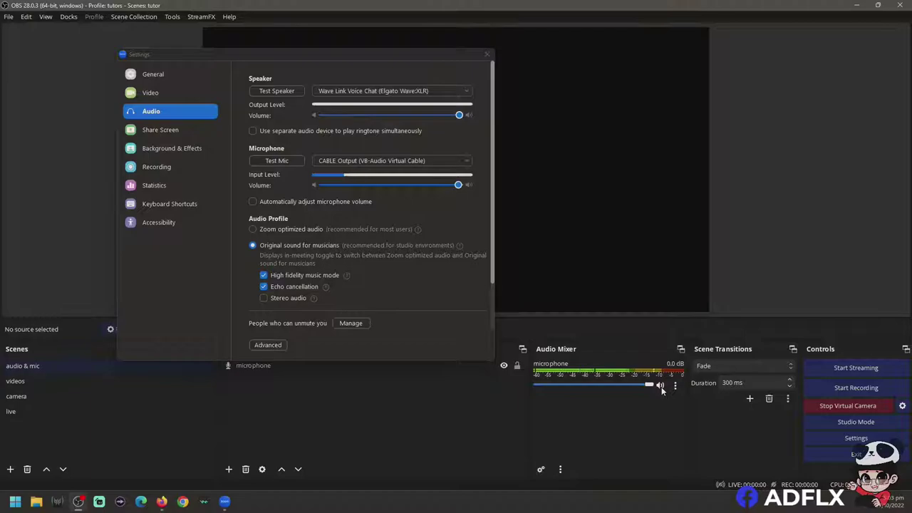
{"action": "left_click", "coordinate": [459, 186]}
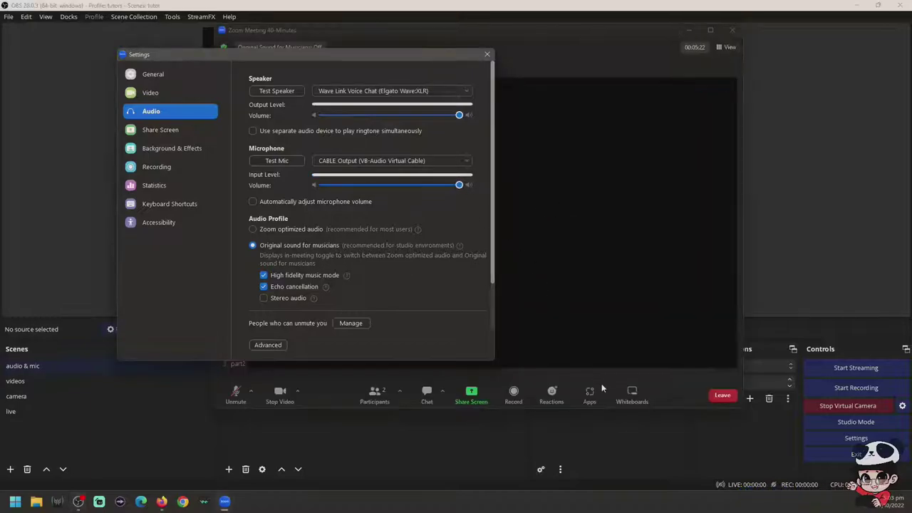
- Delete the microphone's existing Audio Monitor filter in OBS
{"action": "left_click", "coordinate": [603, 388]}
{"action": "left_click", "coordinate": [675, 386]}
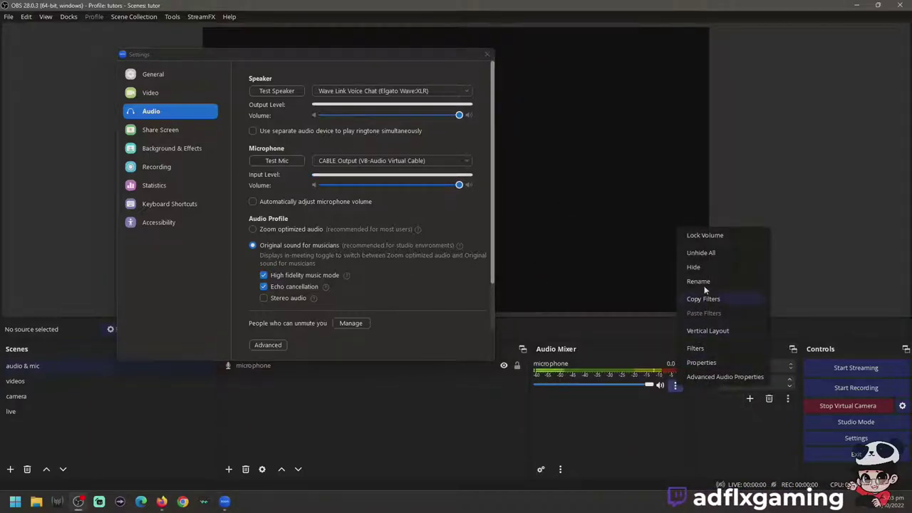
{"action": "left_click", "coordinate": [701, 349]}
{"action": "left_click_drag", "start_coordinate": [542, 88], "coordinate": [773, 128]}
{"action": "left_click", "coordinate": [536, 153]}
{"action": "key", "text": "Delete"}
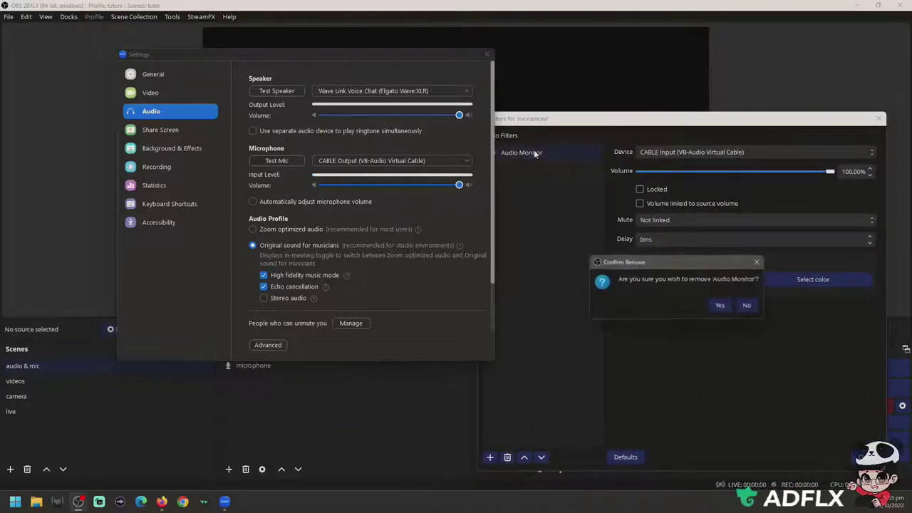
{"action": "key", "text": "Return"}
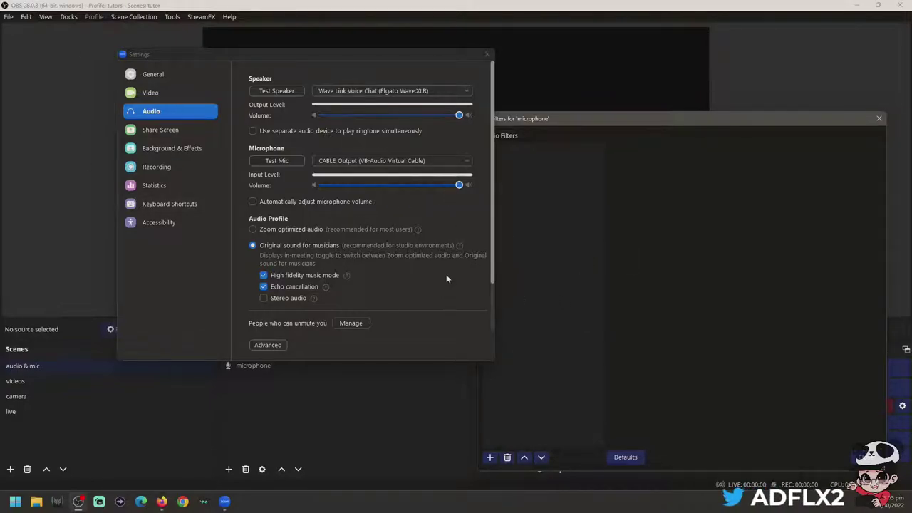
- Re-add an Audio Monitor filter to the microphone, outputting to CABLE Input
{"action": "left_click", "coordinate": [490, 457]}
{"action": "left_click", "coordinate": [520, 295]}
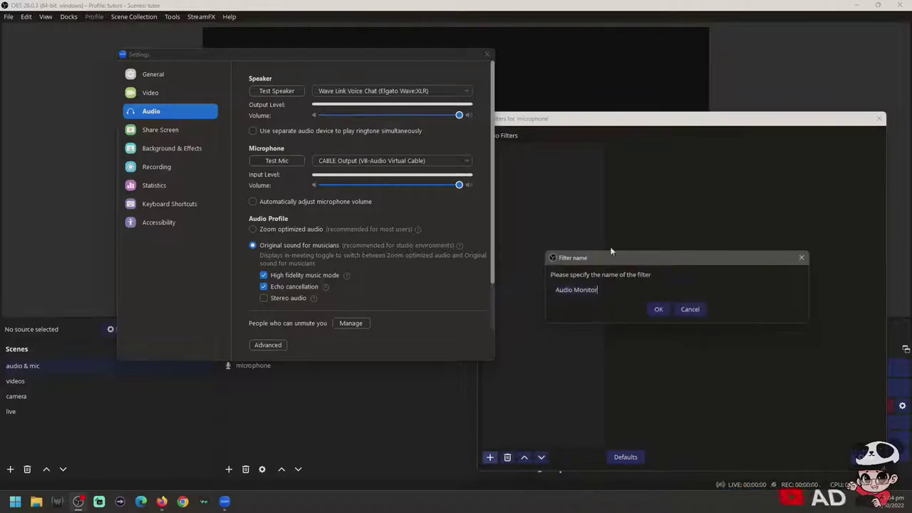
{"action": "left_click", "coordinate": [656, 308]}
{"action": "left_click", "coordinate": [674, 152]}
{"action": "left_click", "coordinate": [678, 302]}
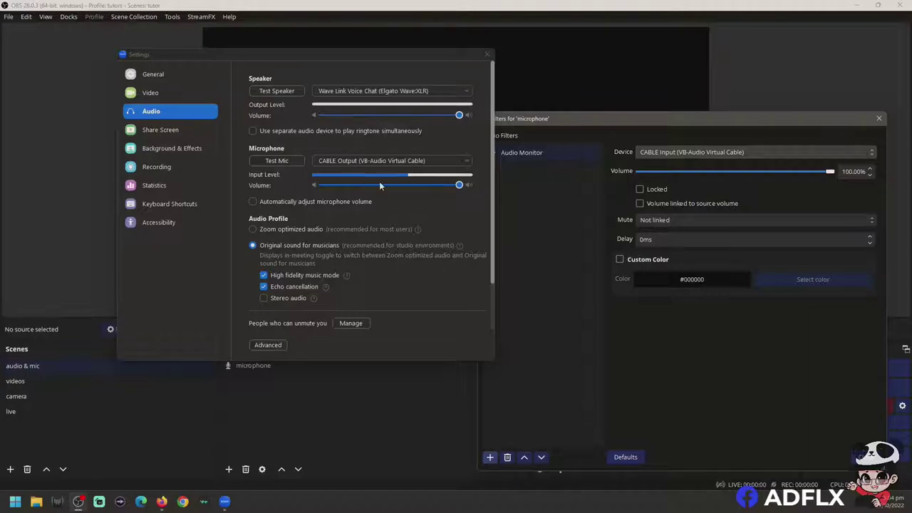
- Close Zoom's audio settings, unmute the meeting microphone, and return to OBS filters
{"action": "left_click", "coordinate": [487, 55]}
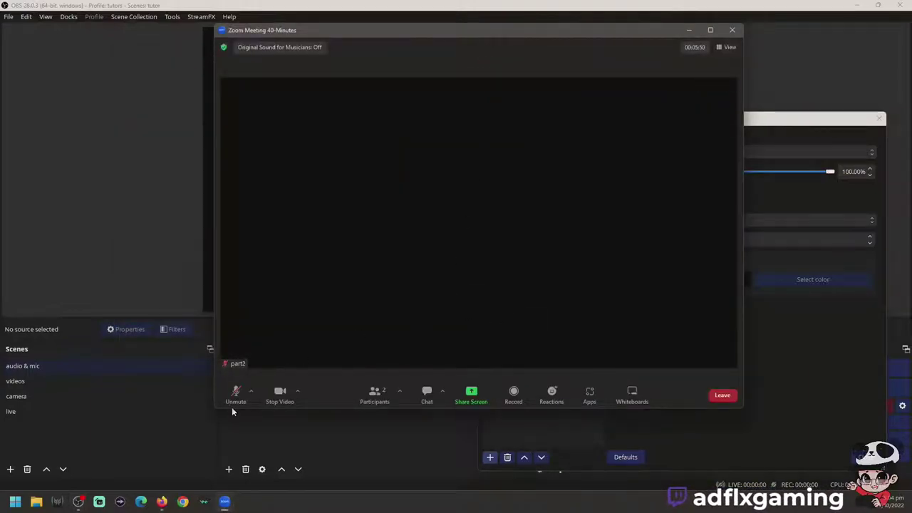
{"action": "left_click", "coordinate": [235, 393]}
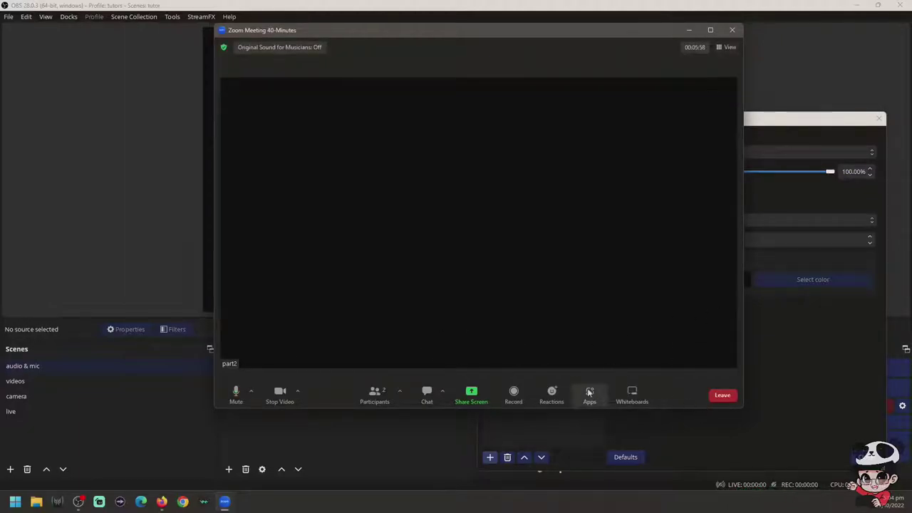
{"action": "left_click", "coordinate": [788, 424]}
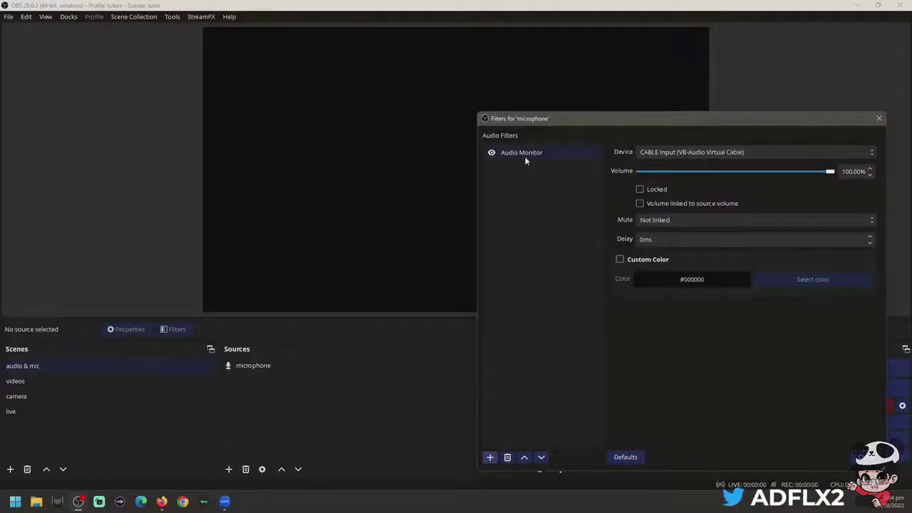
- Add a Gain filter at about 30 dB to the microphone, above Audio Monitor
{"action": "left_click", "coordinate": [491, 458]}
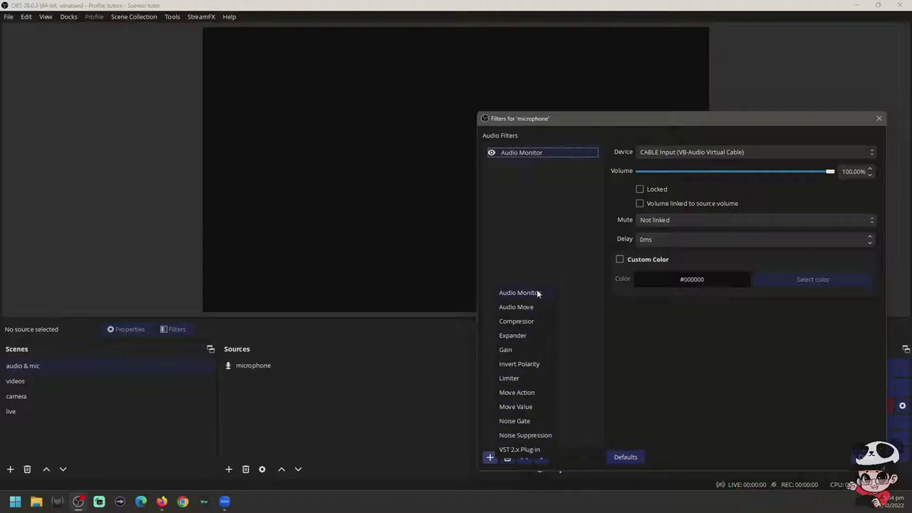
{"action": "left_click", "coordinate": [529, 350]}
{"action": "left_click", "coordinate": [657, 309]}
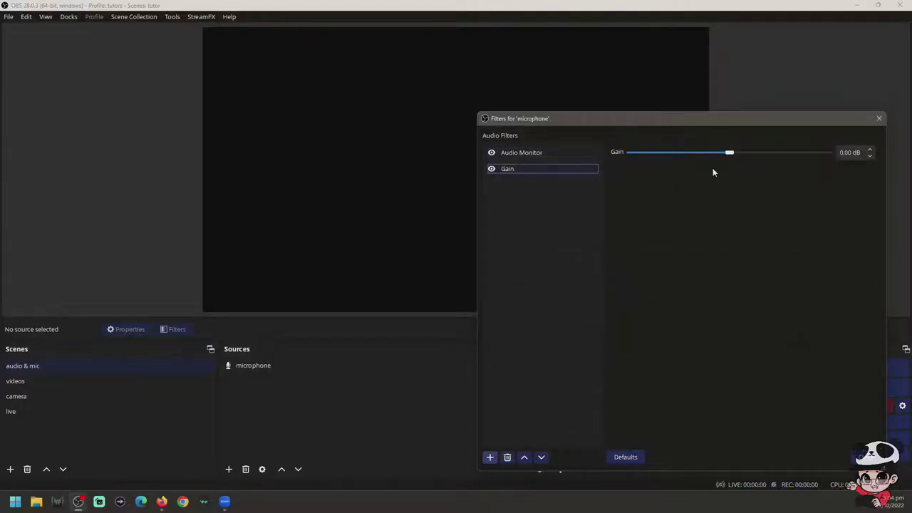
{"action": "left_click_drag", "start_coordinate": [729, 153], "coordinate": [828, 166]}
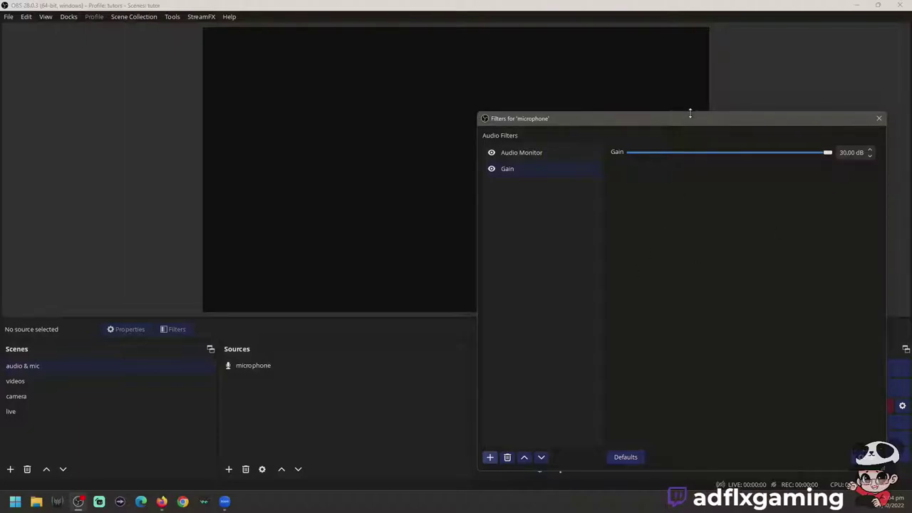
{"action": "left_click_drag", "start_coordinate": [690, 114], "coordinate": [276, 73]}
{"action": "left_click", "coordinate": [116, 416]}
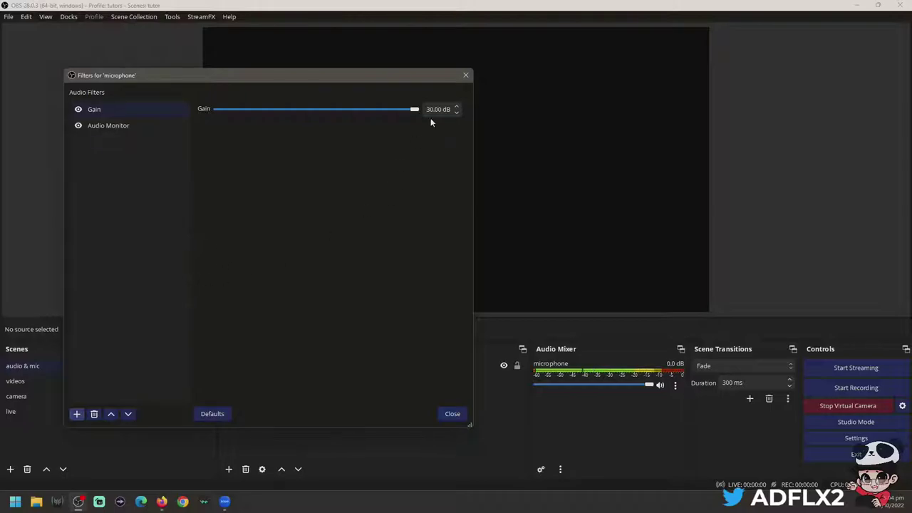
- Remove the Gain filter, close the microphone filters, and select the videos scene
{"action": "left_click", "coordinate": [94, 416]}
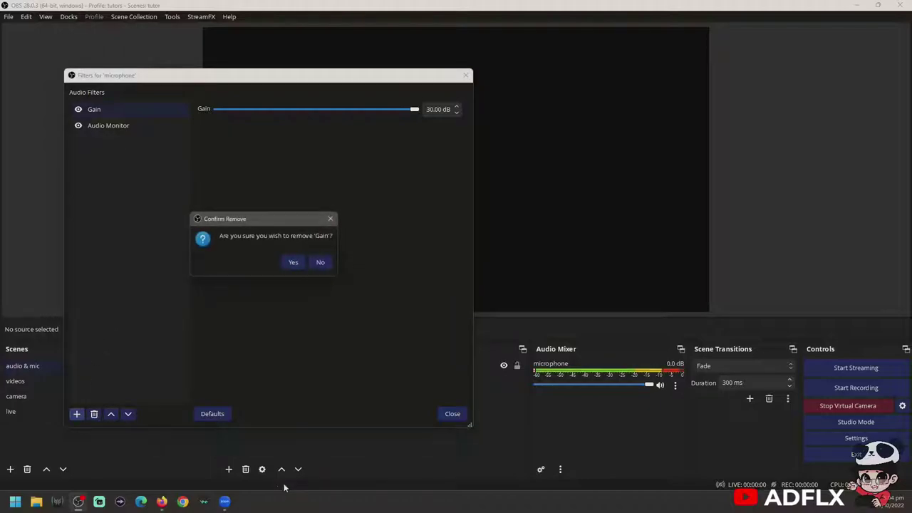
{"action": "left_click", "coordinate": [294, 261]}
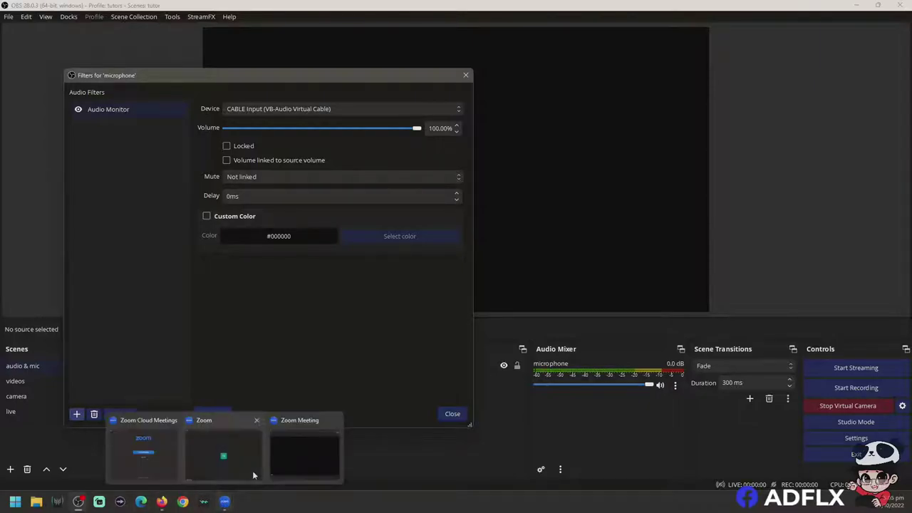
{"action": "mouse_move", "coordinate": [173, 508]}
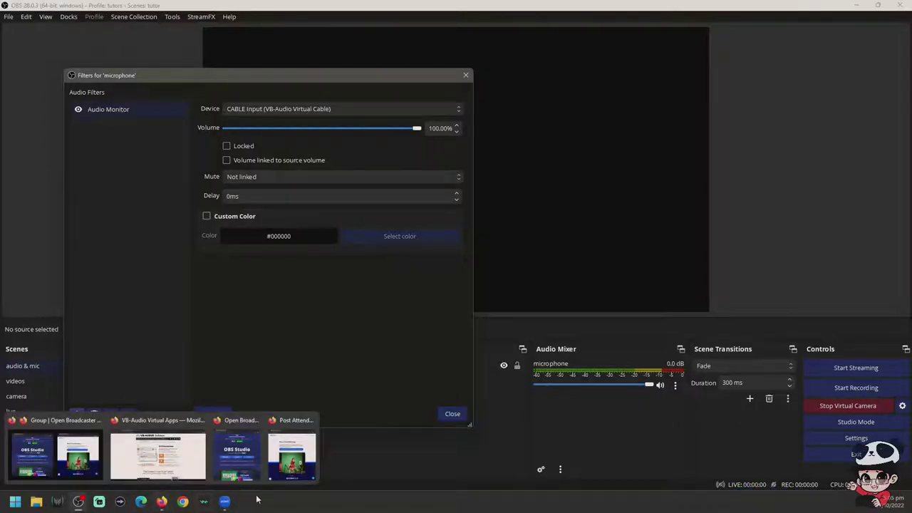
{"action": "left_click", "coordinate": [452, 413]}
{"action": "left_click", "coordinate": [17, 381]}
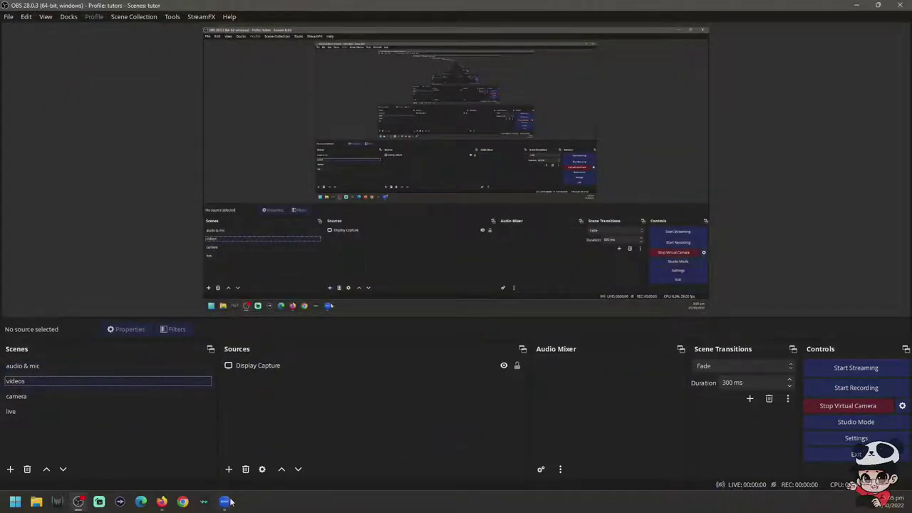
- Hide the Display Capture source in the videos scene, leaving the preview black
{"action": "mouse_move", "coordinate": [226, 505]}
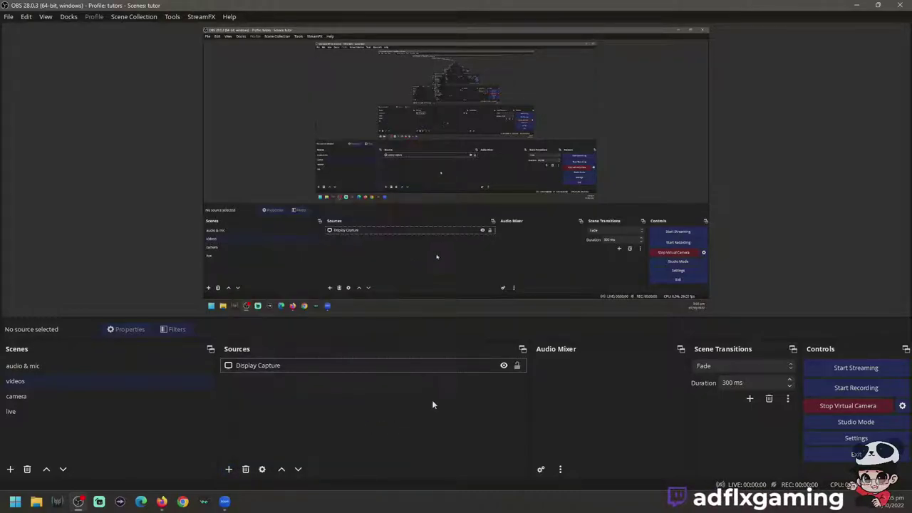
{"action": "left_click", "coordinate": [511, 367]}
{"action": "left_click", "coordinate": [486, 382]}
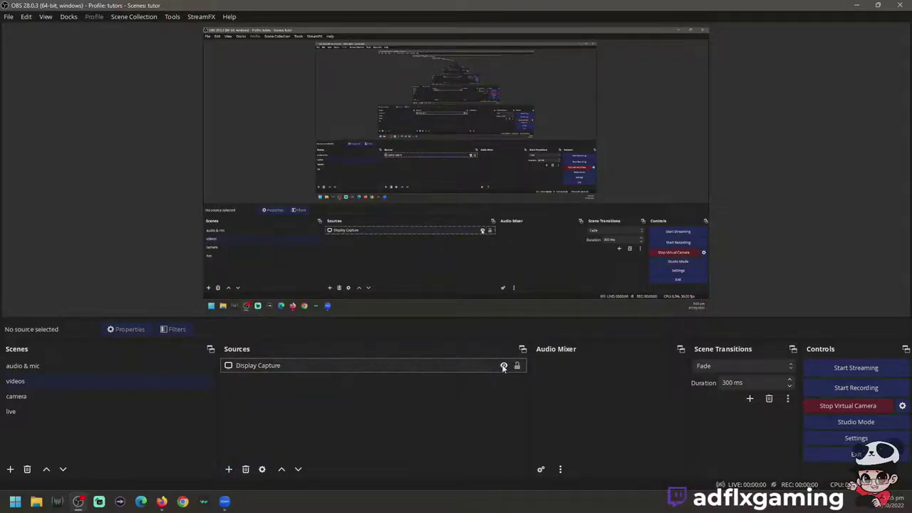
{"action": "left_click", "coordinate": [503, 366]}
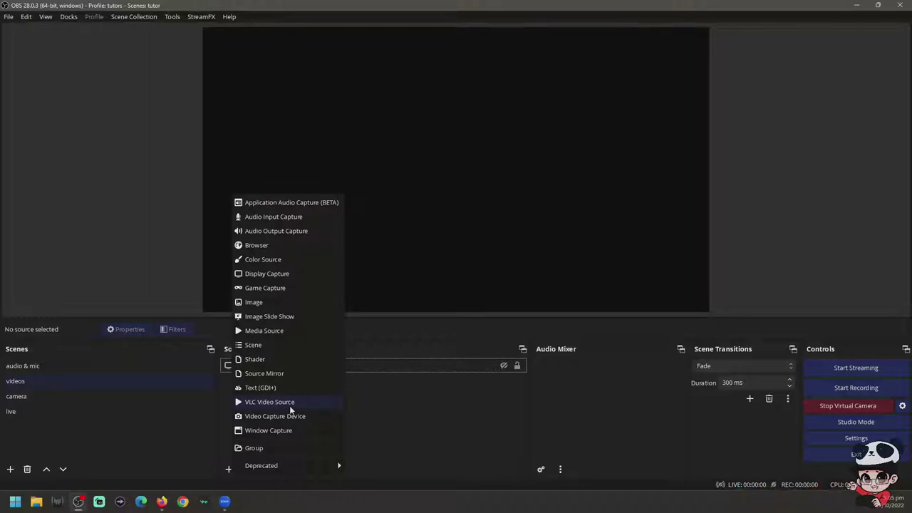
- Add a Media Source playing E3Gq1q9vaCmK4RbH.mp4 from the Downloads folder
{"action": "left_click", "coordinate": [281, 332]}
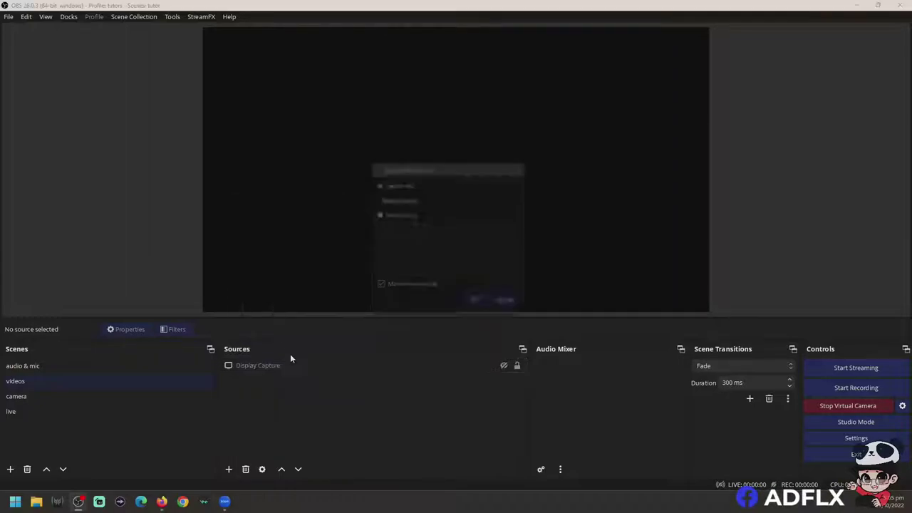
{"action": "left_click", "coordinate": [484, 308]}
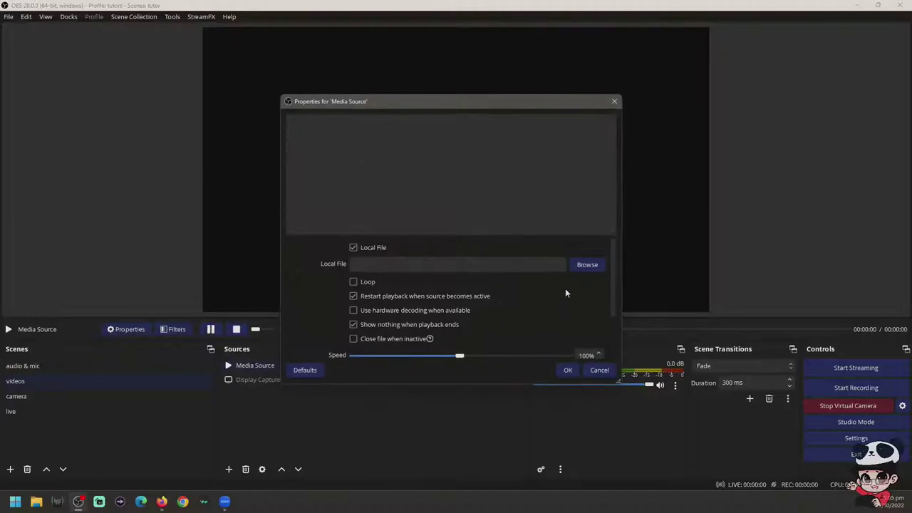
{"action": "left_click", "coordinate": [583, 264]}
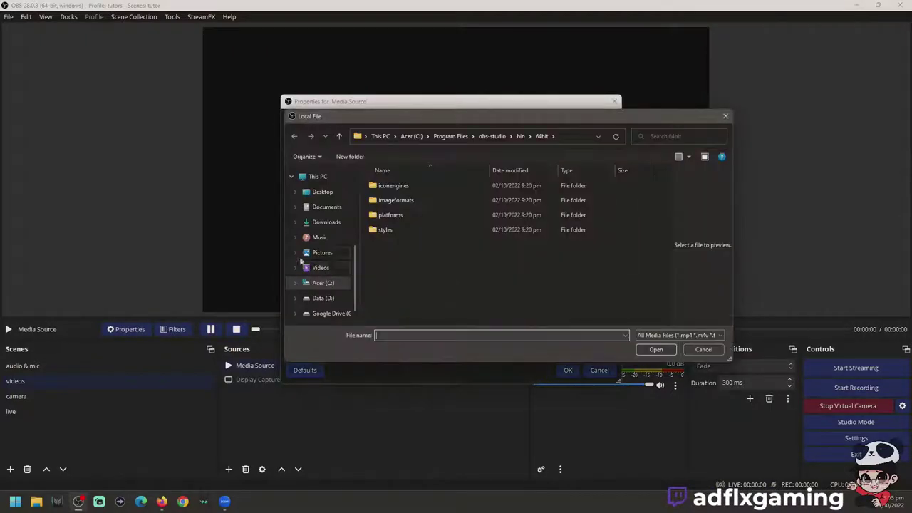
{"action": "scroll", "coordinate": [328, 203], "scroll_direction": "up", "scroll_amount": 5}
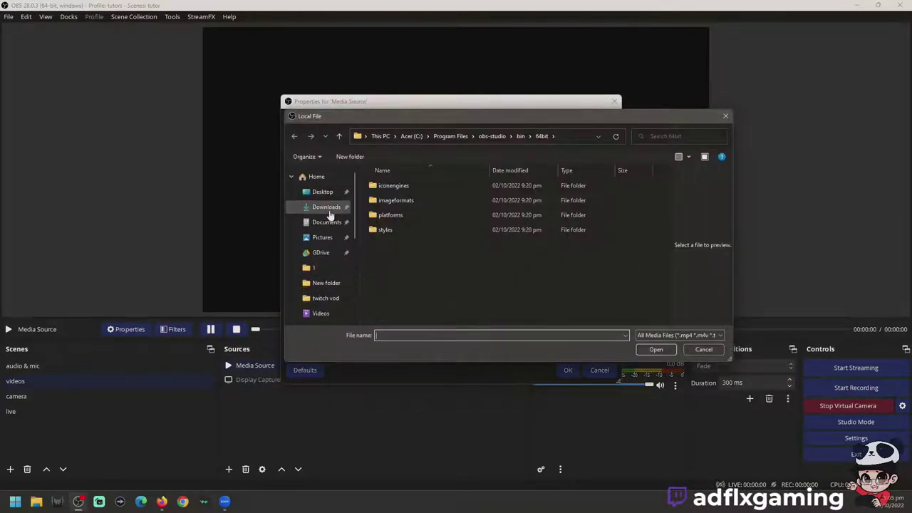
{"action": "left_click", "coordinate": [330, 213]}
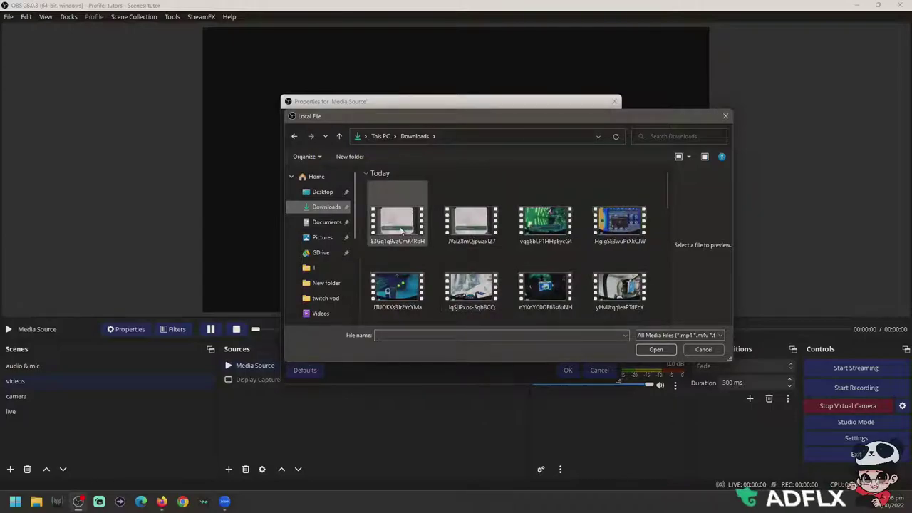
{"action": "double_click", "coordinate": [411, 241]}
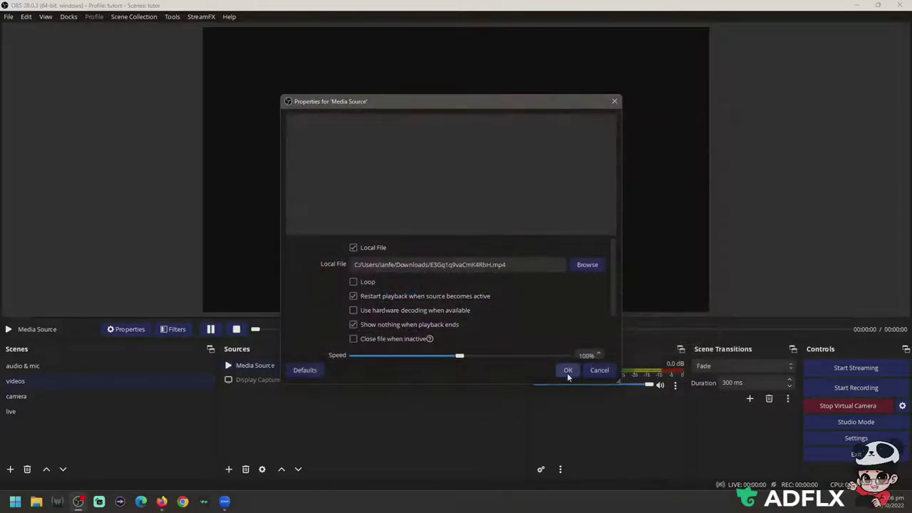
{"action": "left_click", "coordinate": [570, 370]}
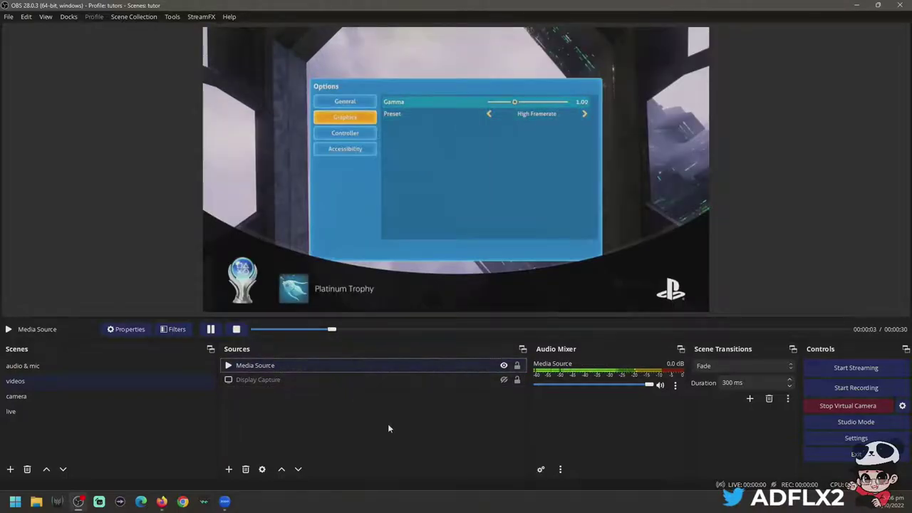
{"action": "left_click", "coordinate": [387, 423]}
{"action": "right_click", "coordinate": [392, 280]}
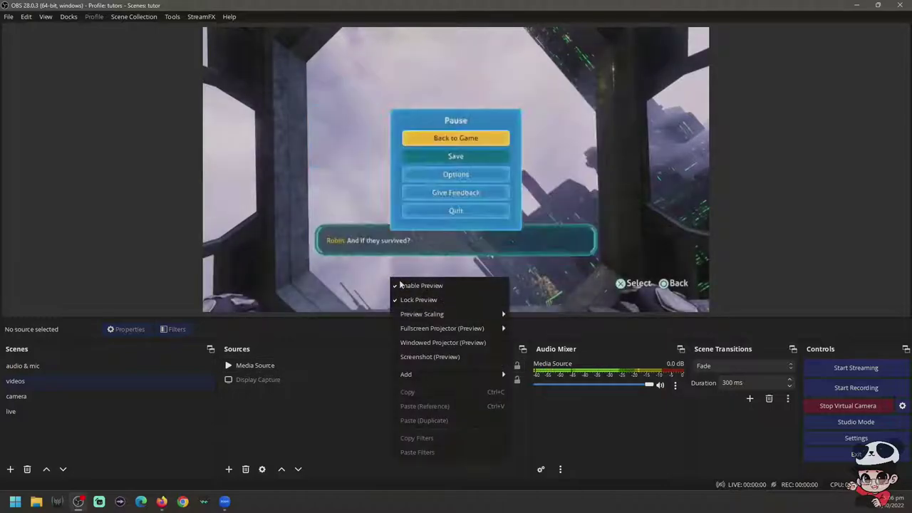
{"action": "left_click", "coordinate": [418, 299]}
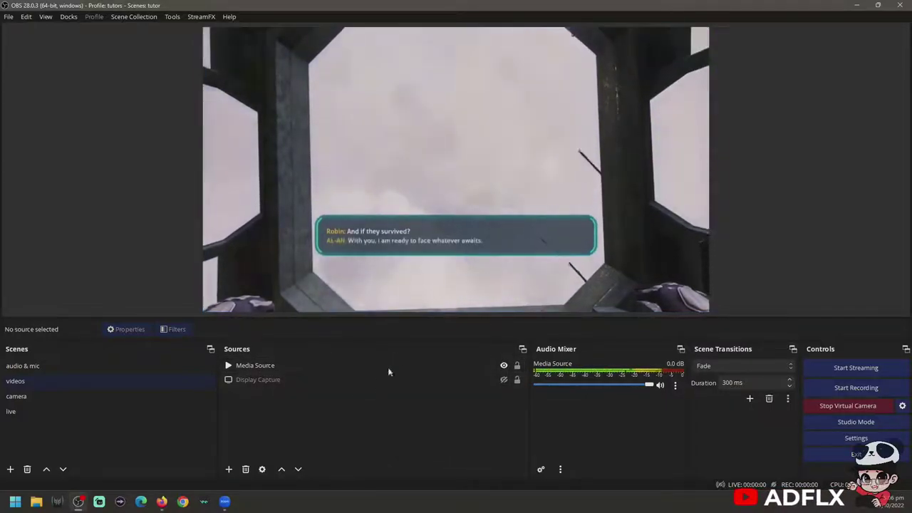
{"action": "left_click", "coordinate": [54, 394]}
{"action": "left_click", "coordinate": [53, 414]}
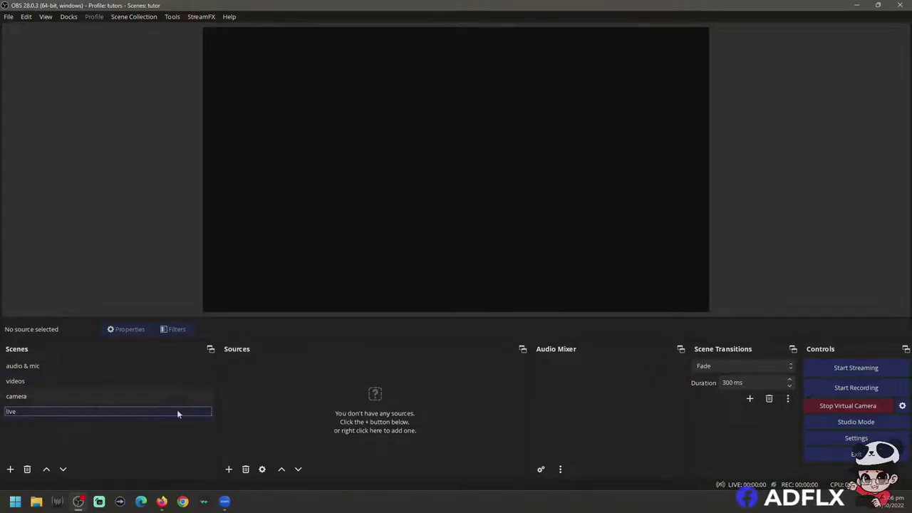
{"action": "left_click", "coordinate": [33, 367]}
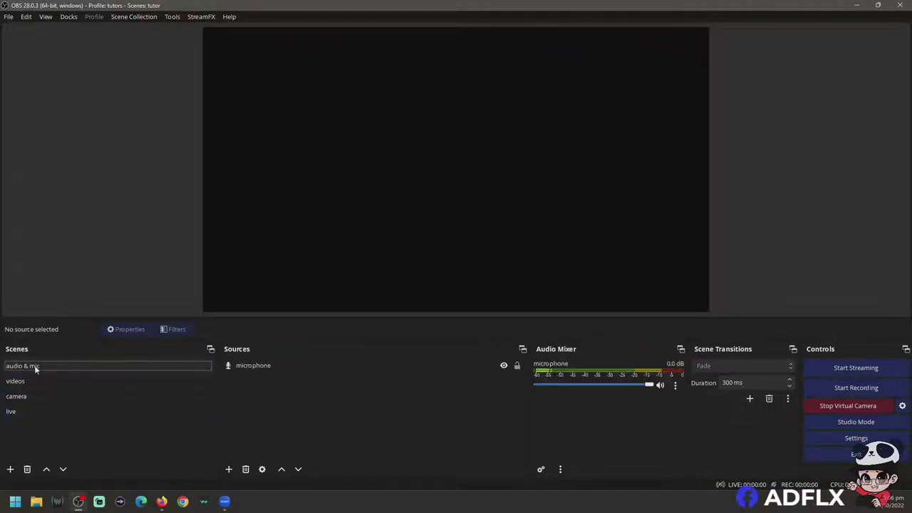
{"action": "left_click", "coordinate": [31, 382]}
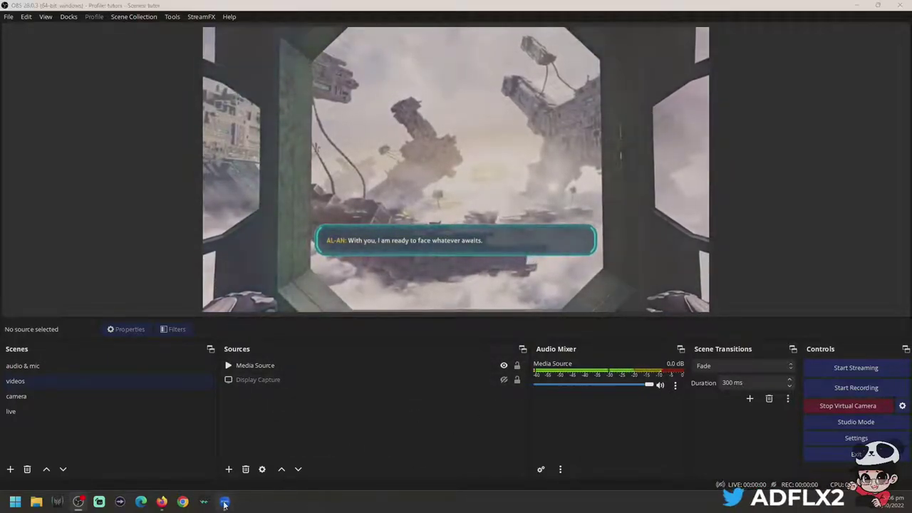
{"action": "mouse_move", "coordinate": [224, 500]}
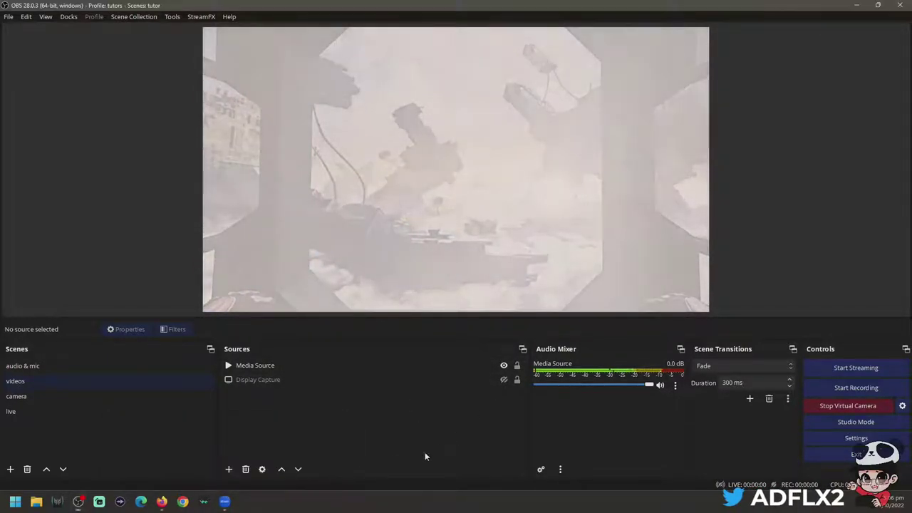
{"action": "mouse_move", "coordinate": [159, 503]}
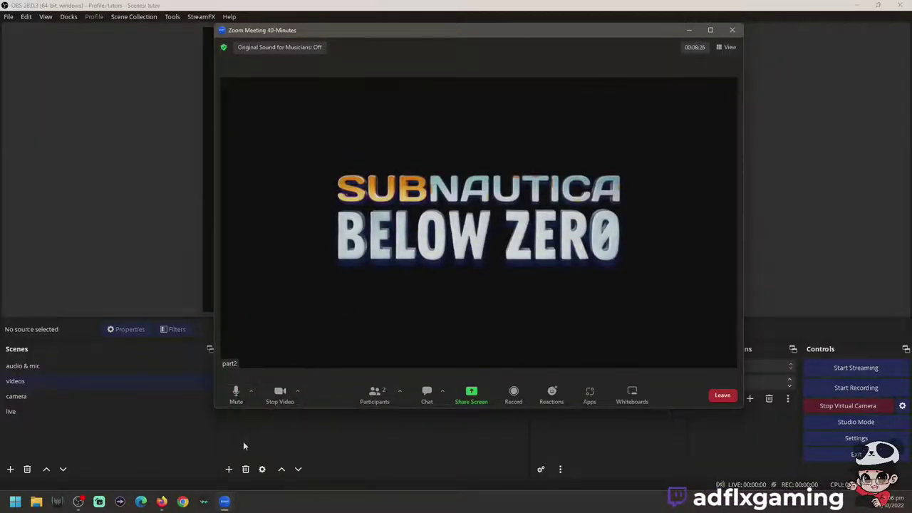
- Bring up the Zoom meeting and confirm CABLE Output is the selected microphone
{"action": "left_click", "coordinate": [311, 439]}
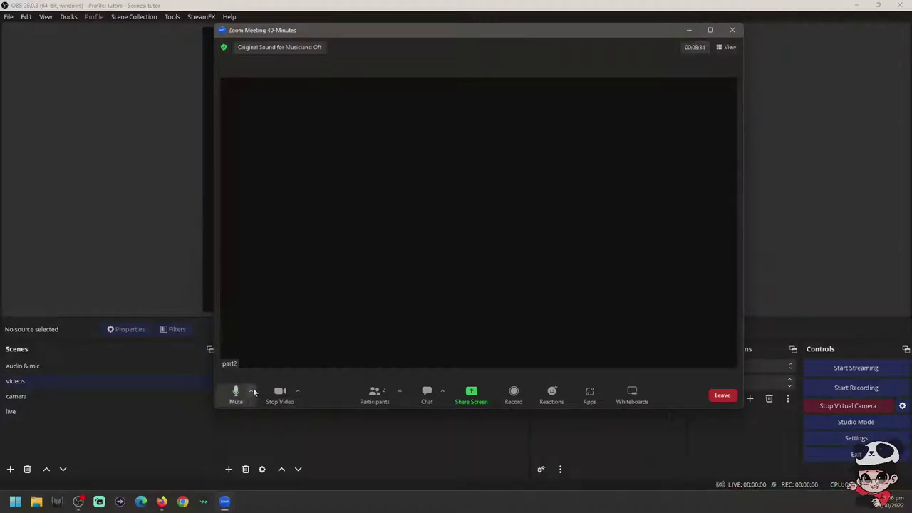
{"action": "left_click", "coordinate": [252, 391]}
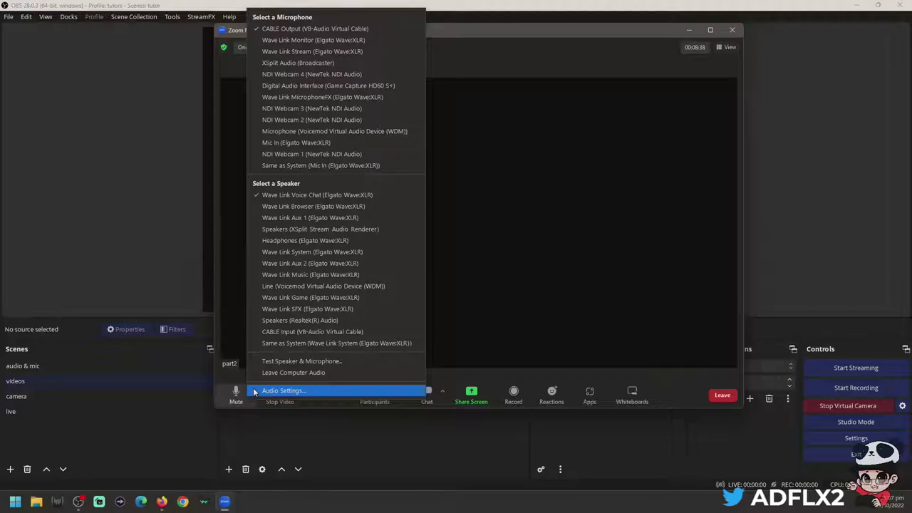
- Add an Audio Monitor filter to the Media Source in the videos scene
{"action": "left_click", "coordinate": [352, 445]}
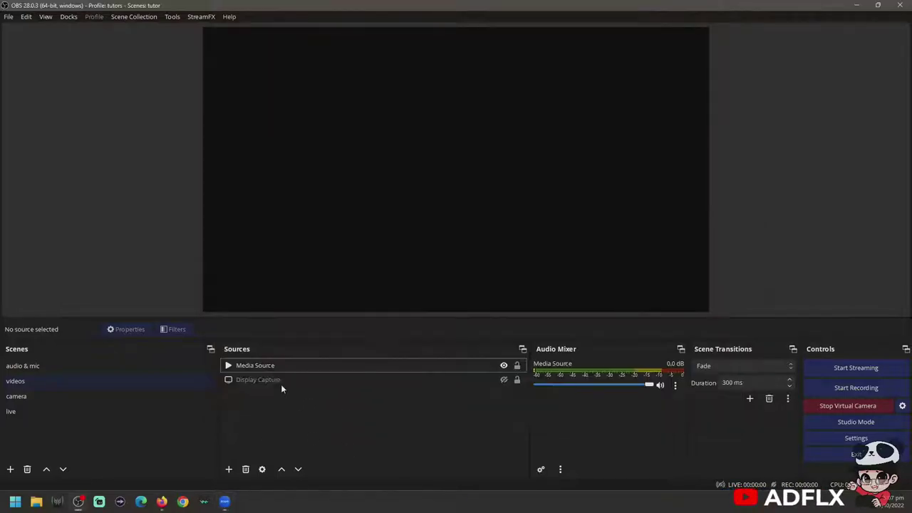
{"action": "left_click", "coordinate": [297, 366]}
{"action": "right_click", "coordinate": [298, 366]}
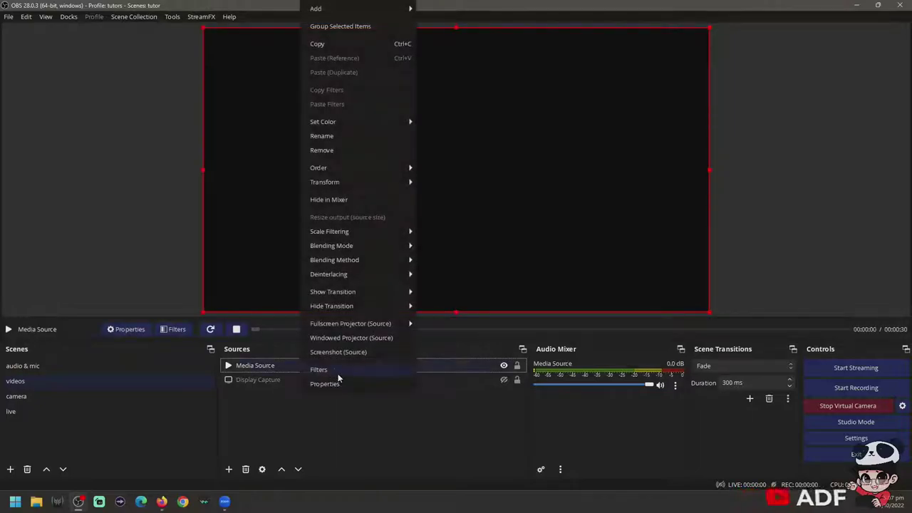
{"action": "left_click", "coordinate": [337, 369]}
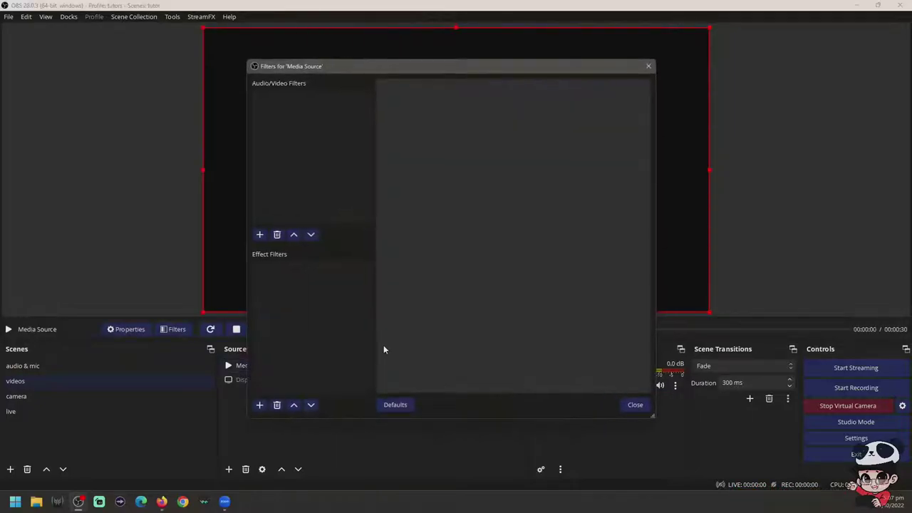
{"action": "left_click", "coordinate": [260, 235]}
{"action": "left_click", "coordinate": [294, 245]}
{"action": "left_click", "coordinate": [422, 258]}
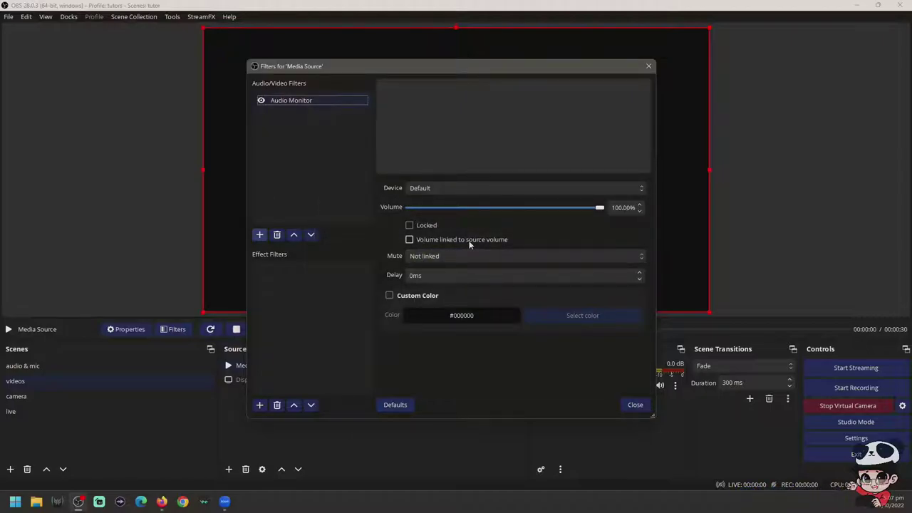
- Link its volume, mute it when deactivated from the main view, and lock it
{"action": "left_click", "coordinate": [464, 240]}
{"action": "left_click", "coordinate": [439, 258]}
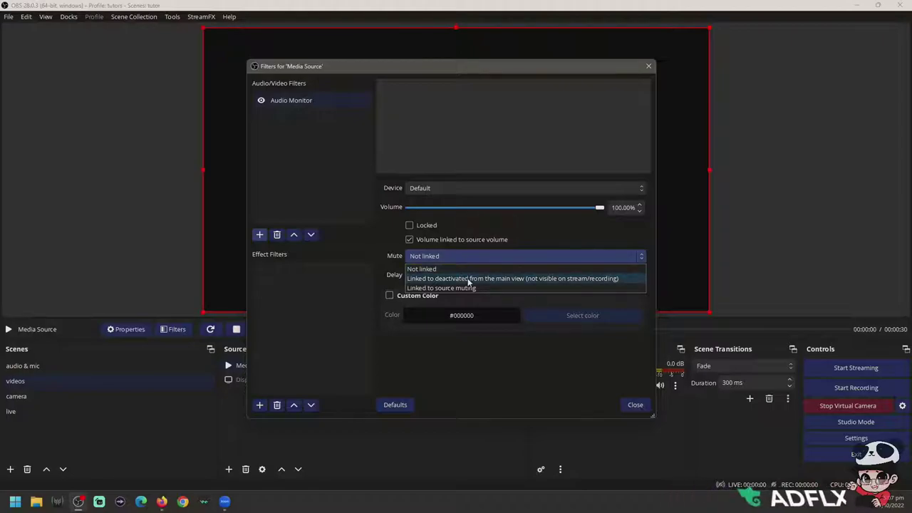
{"action": "left_click", "coordinate": [470, 279]}
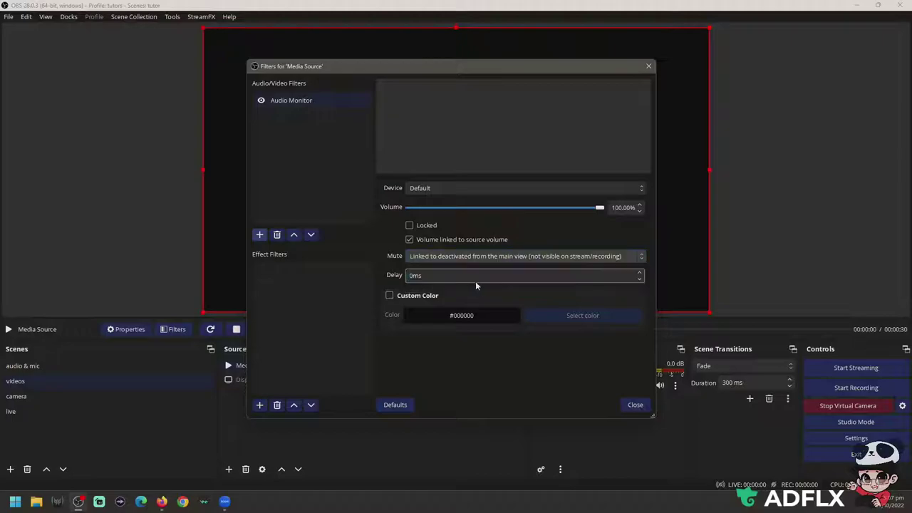
{"action": "left_click", "coordinate": [426, 225]}
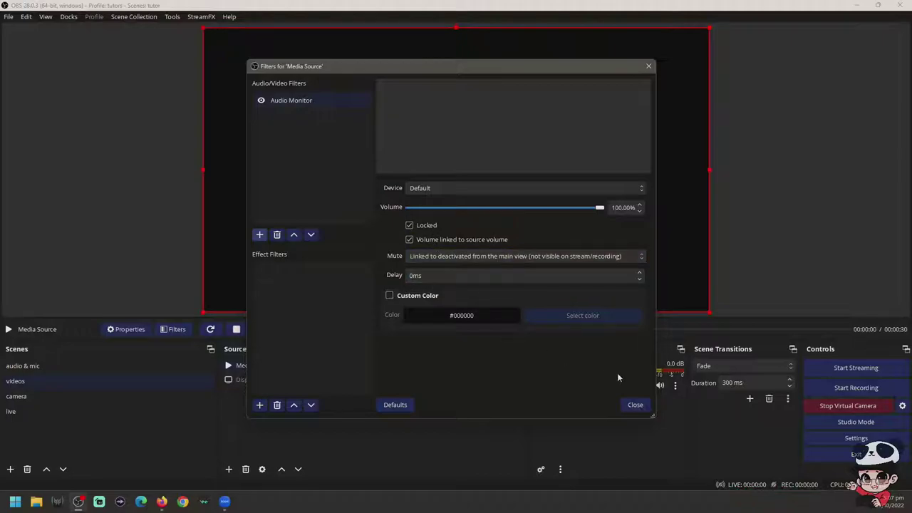
- In the audio & mic scene, set the microphone's Audio Monitor to mute when deactivated from main view
{"action": "left_click", "coordinate": [635, 405]}
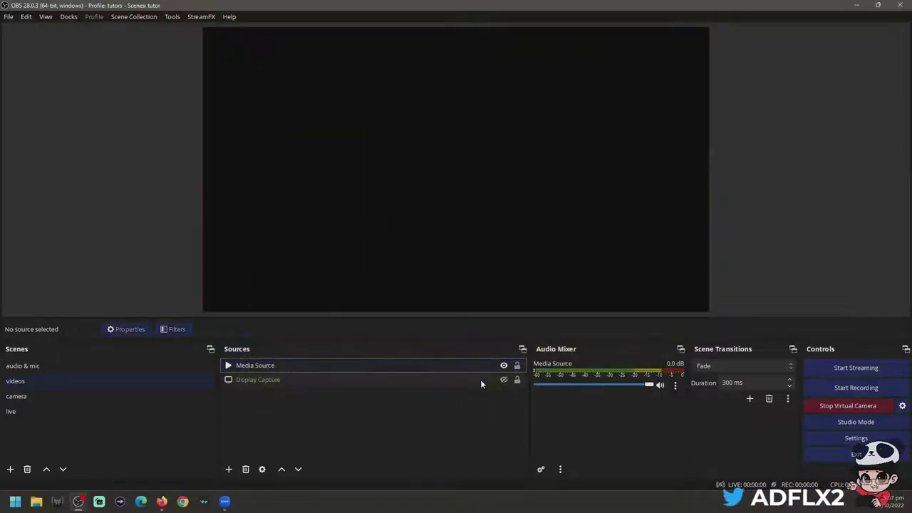
{"action": "right_click", "coordinate": [267, 365]}
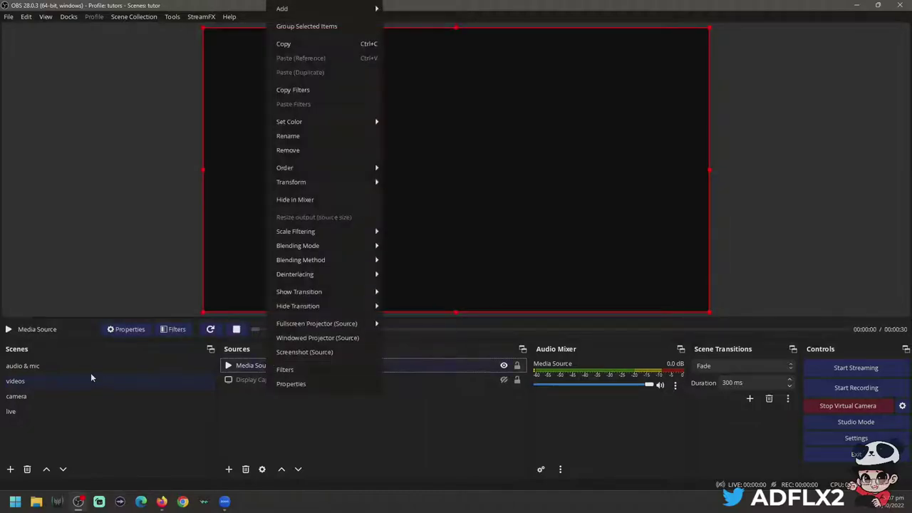
{"action": "left_click", "coordinate": [135, 367]}
{"action": "left_click", "coordinate": [329, 364]}
{"action": "right_click", "coordinate": [330, 365]}
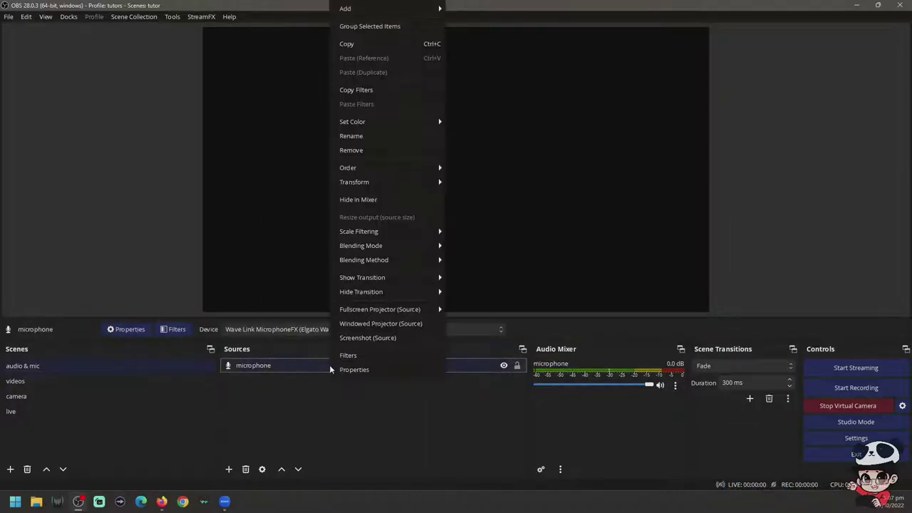
{"action": "left_click", "coordinate": [349, 355]}
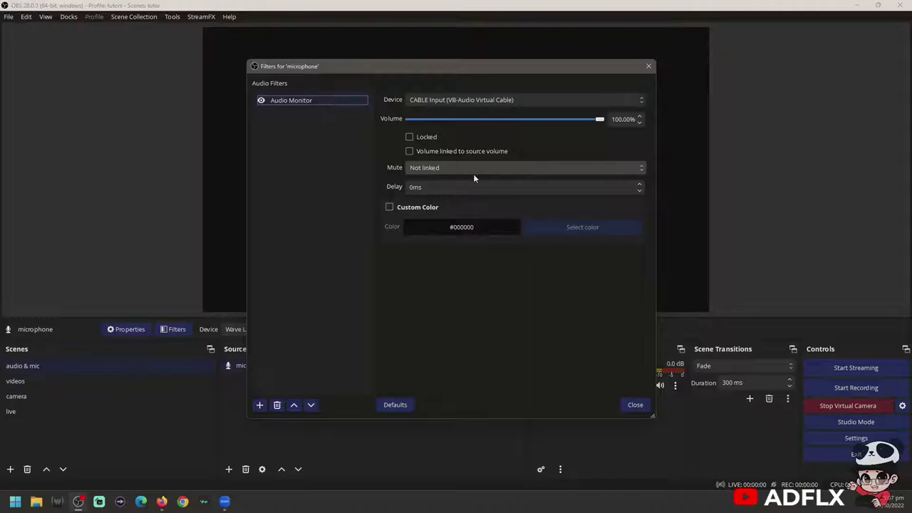
{"action": "left_click", "coordinate": [474, 172]}
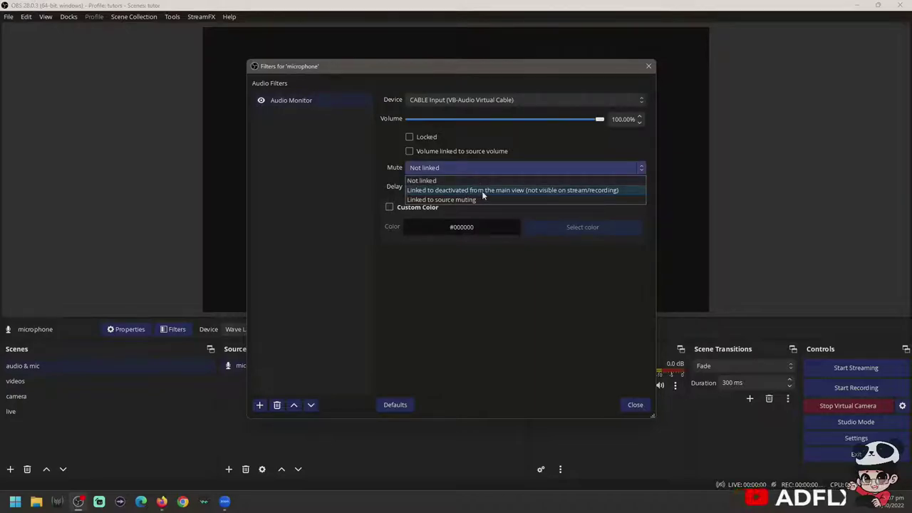
{"action": "left_click", "coordinate": [534, 193]}
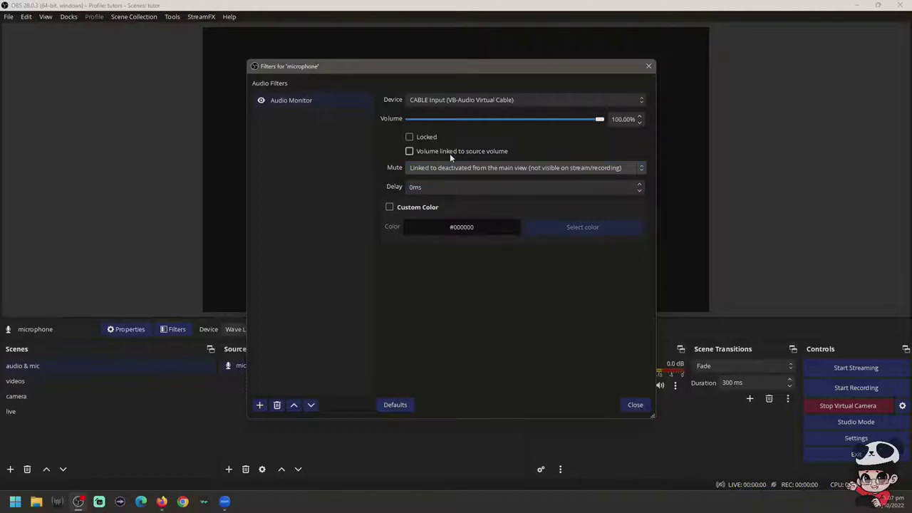
{"action": "left_click", "coordinate": [636, 404]}
- Route the Media Source's Audio Monitor to CABLE Input and restart the video near its beginning
{"action": "left_click", "coordinate": [47, 381]}
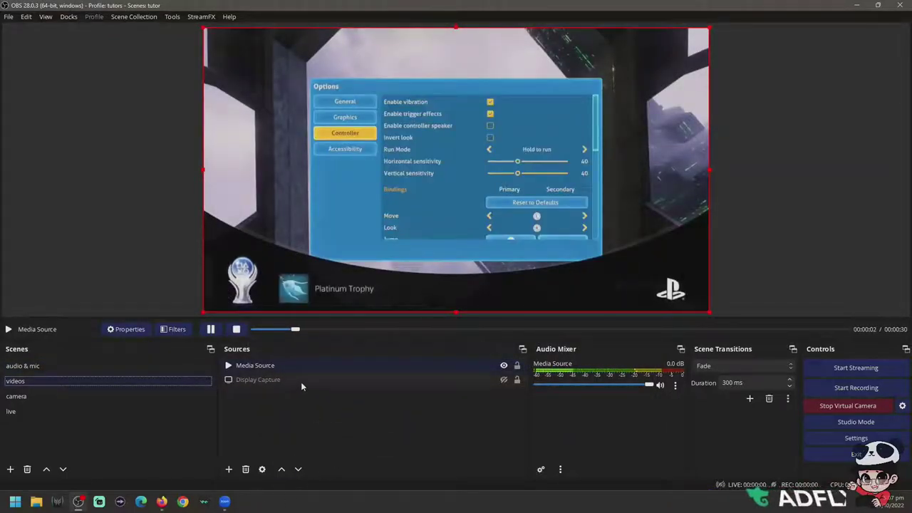
{"action": "left_click", "coordinate": [309, 367]}
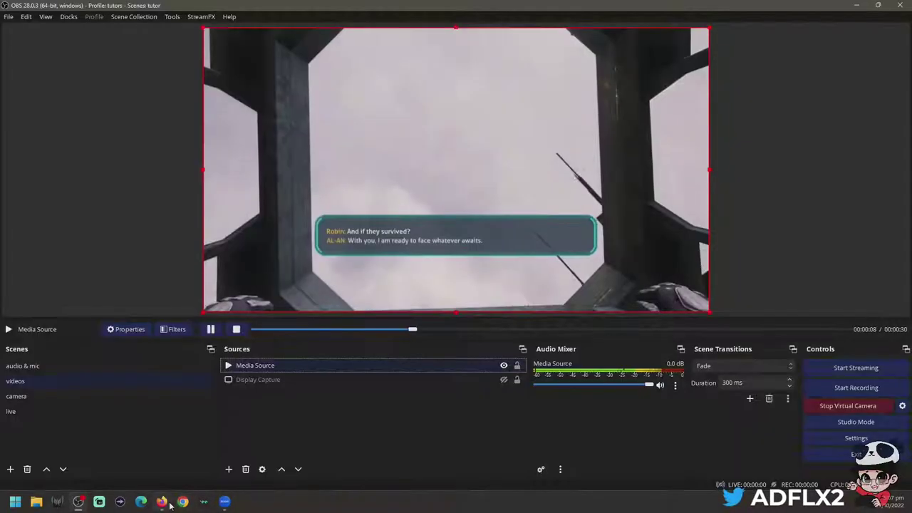
{"action": "mouse_move", "coordinate": [162, 501]}
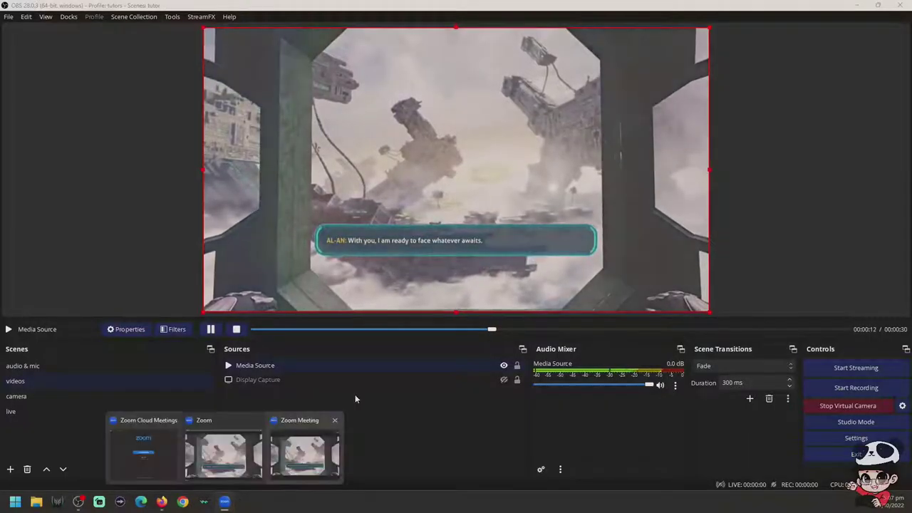
{"action": "right_click", "coordinate": [294, 368]}
{"action": "left_click", "coordinate": [314, 369]}
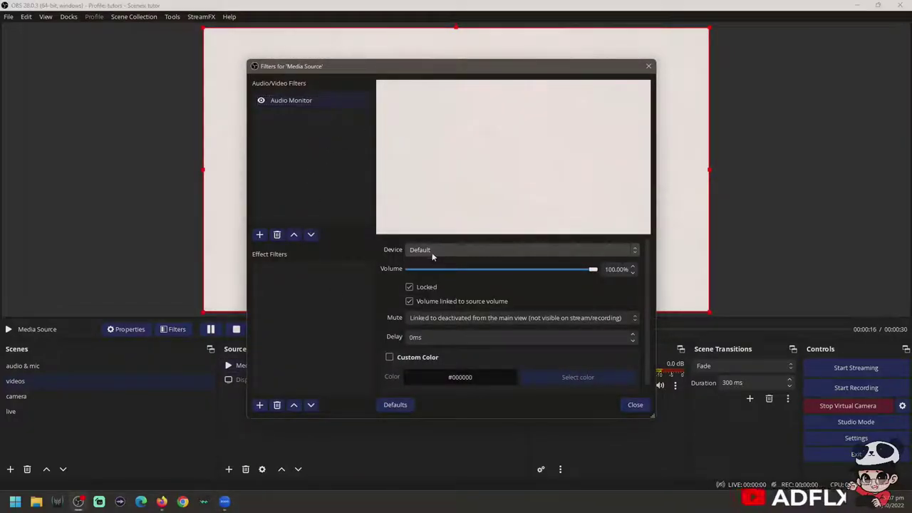
{"action": "left_click", "coordinate": [431, 251]}
{"action": "left_click", "coordinate": [434, 396]}
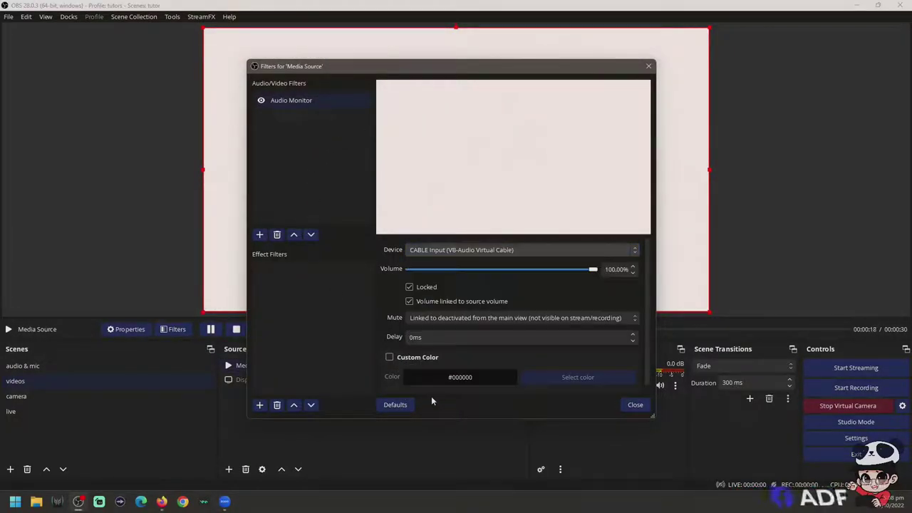
{"action": "left_click", "coordinate": [635, 405]}
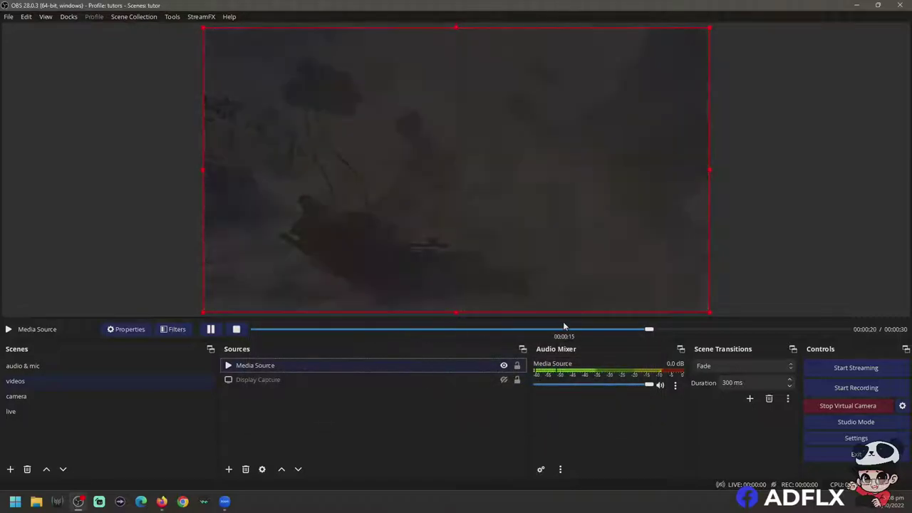
{"action": "left_click", "coordinate": [553, 331]}
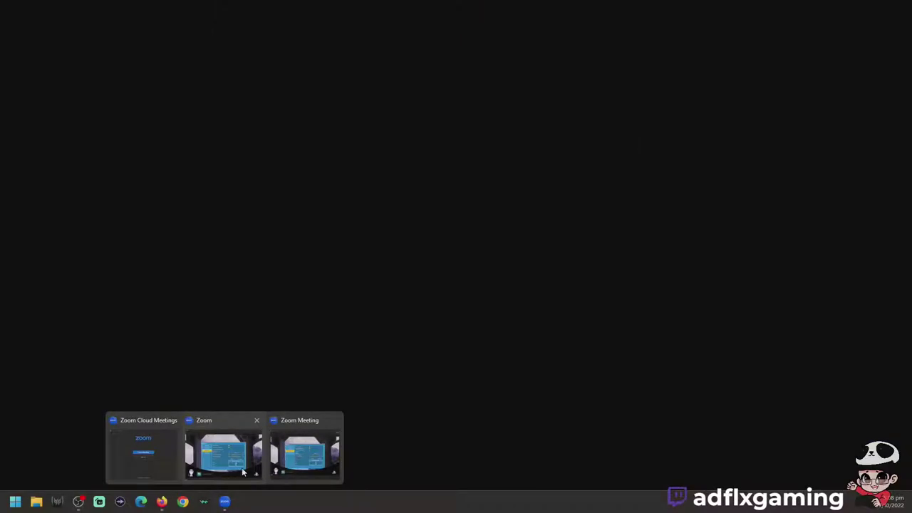
{"action": "left_click", "coordinate": [303, 456]}
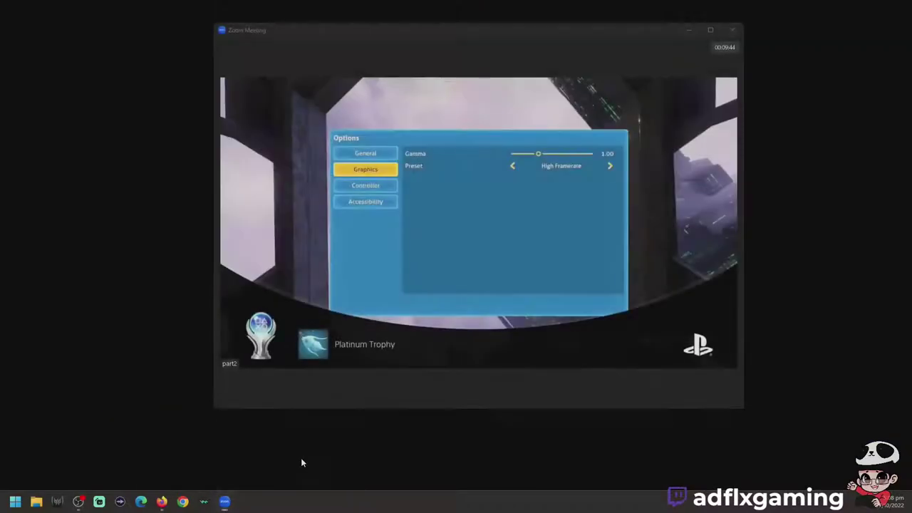
{"action": "left_click", "coordinate": [267, 442]}
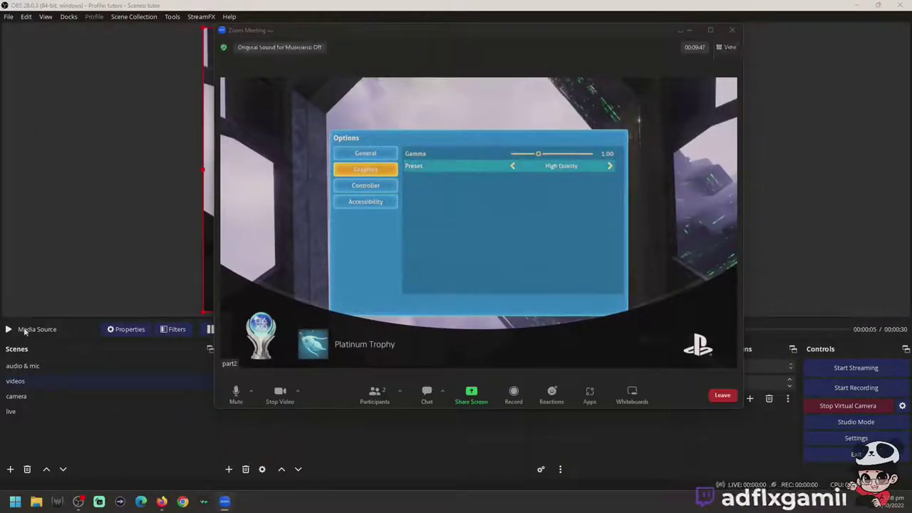
{"action": "left_click", "coordinate": [253, 394]}
{"action": "left_click", "coordinate": [252, 392]}
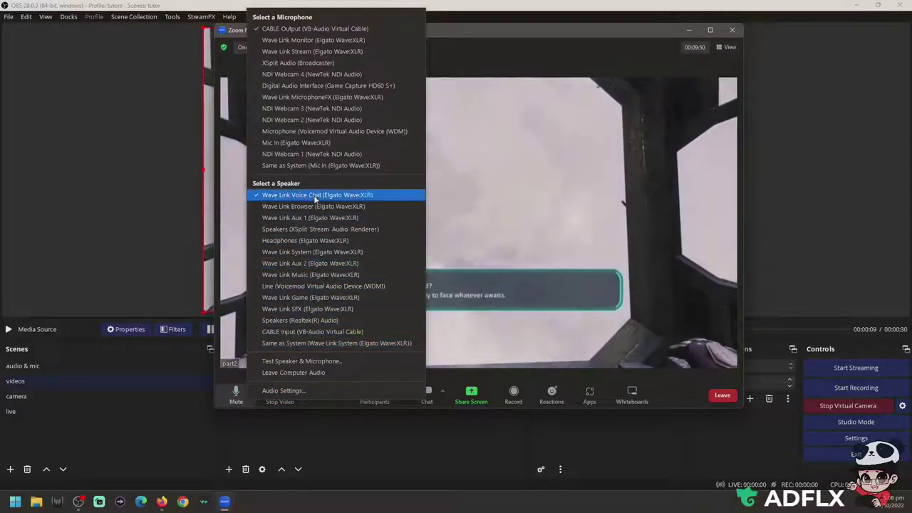
{"action": "left_click", "coordinate": [335, 444]}
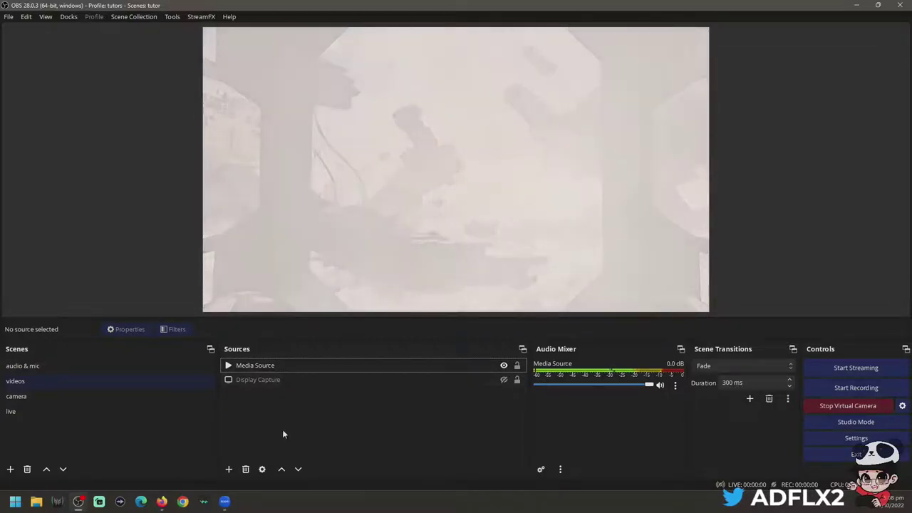
- Give the Media Source a second filter, 'Audio Monitor 2', monitoring to the Default device
{"action": "left_click", "coordinate": [312, 369]}
{"action": "right_click", "coordinate": [312, 370]}
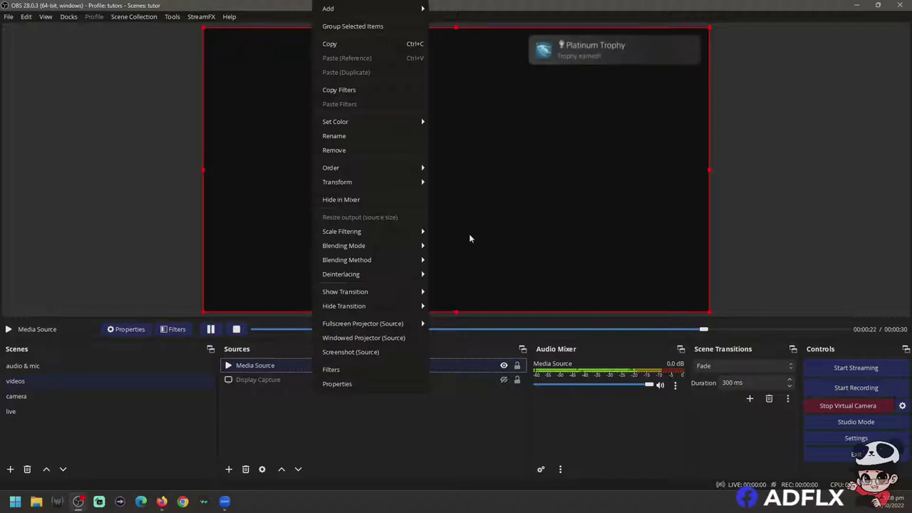
{"action": "left_click", "coordinate": [369, 369]}
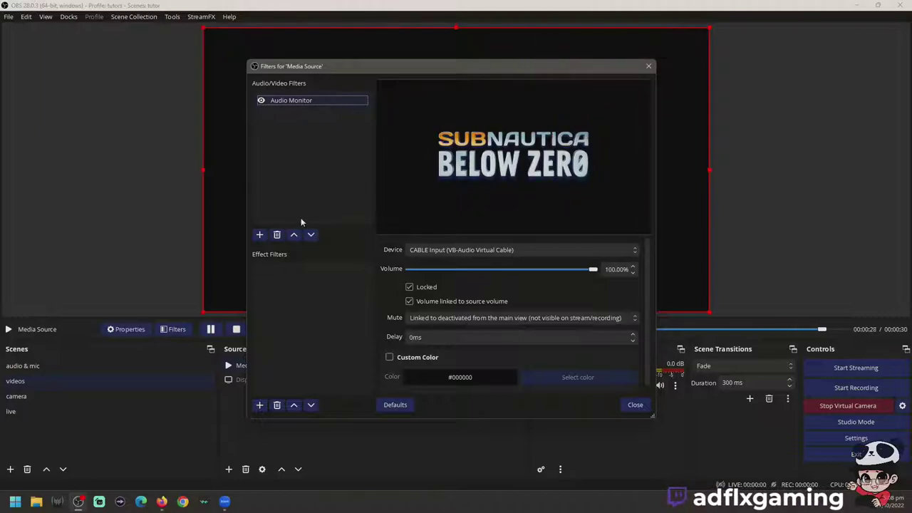
{"action": "left_click", "coordinate": [259, 235]}
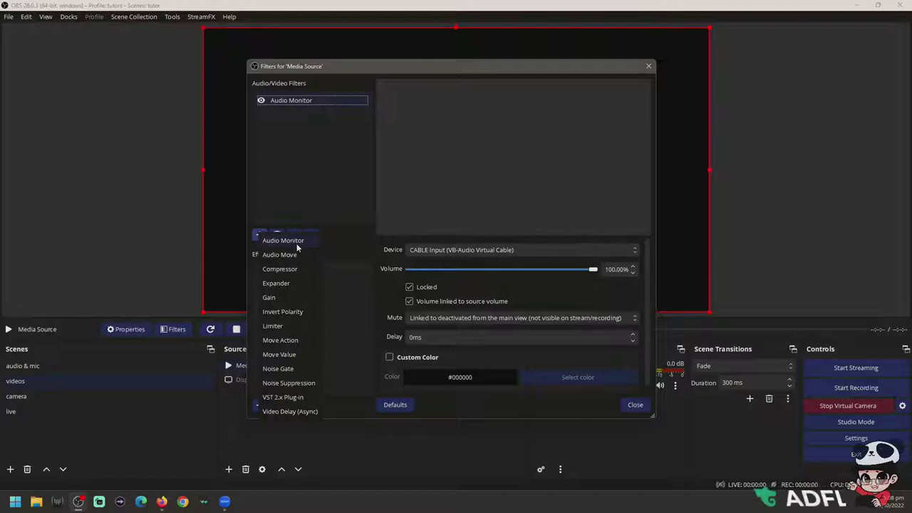
{"action": "left_click", "coordinate": [297, 243]}
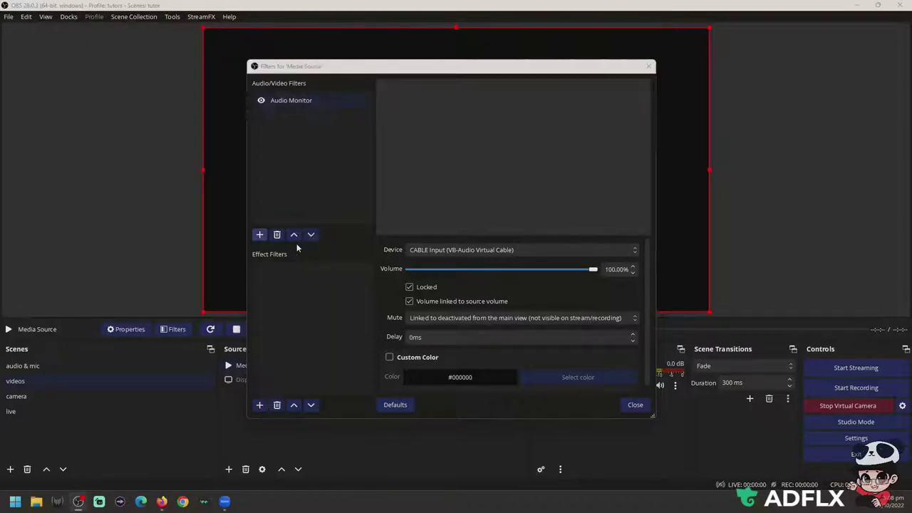
{"action": "left_click", "coordinate": [430, 260]}
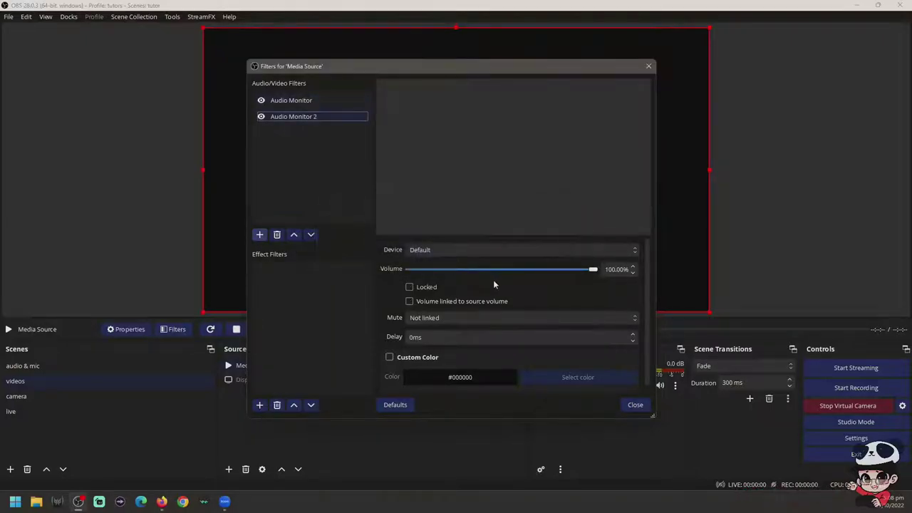
{"action": "left_click", "coordinate": [495, 252]}
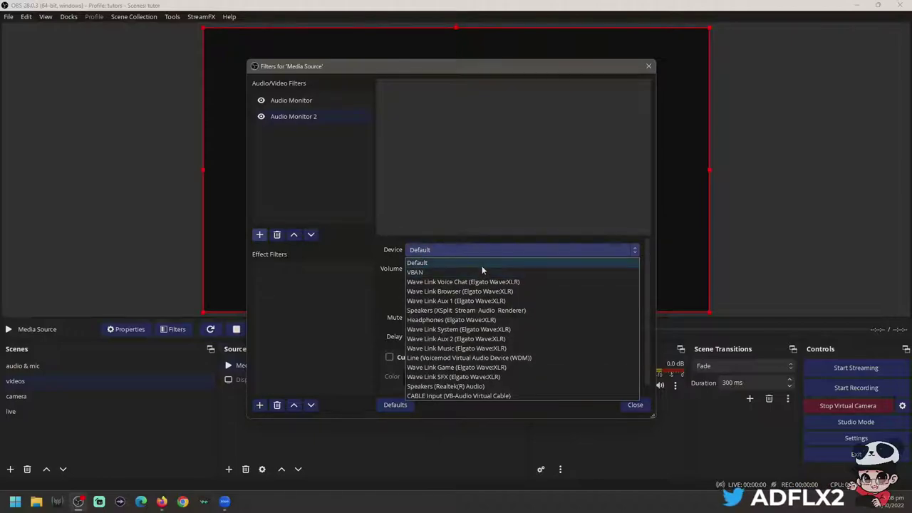
{"action": "left_click", "coordinate": [482, 263]}
{"action": "left_click", "coordinate": [634, 405]}
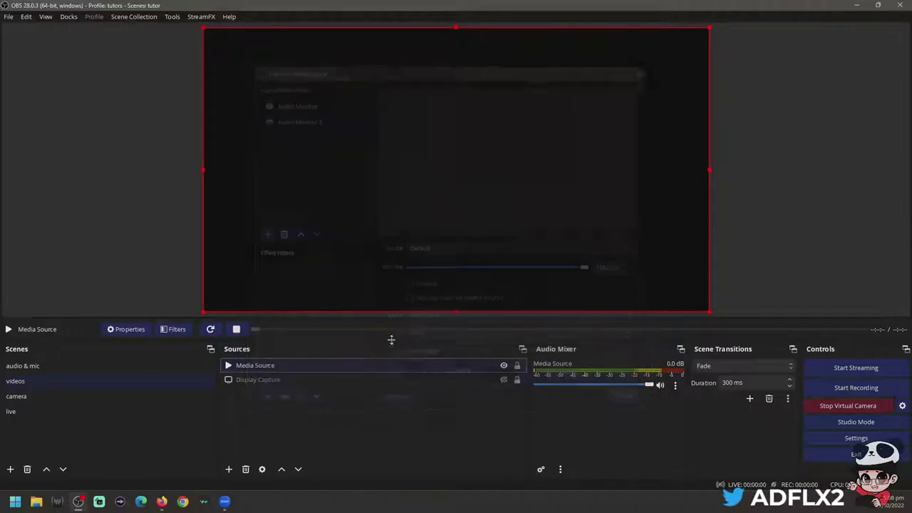
{"action": "left_click", "coordinate": [225, 329]}
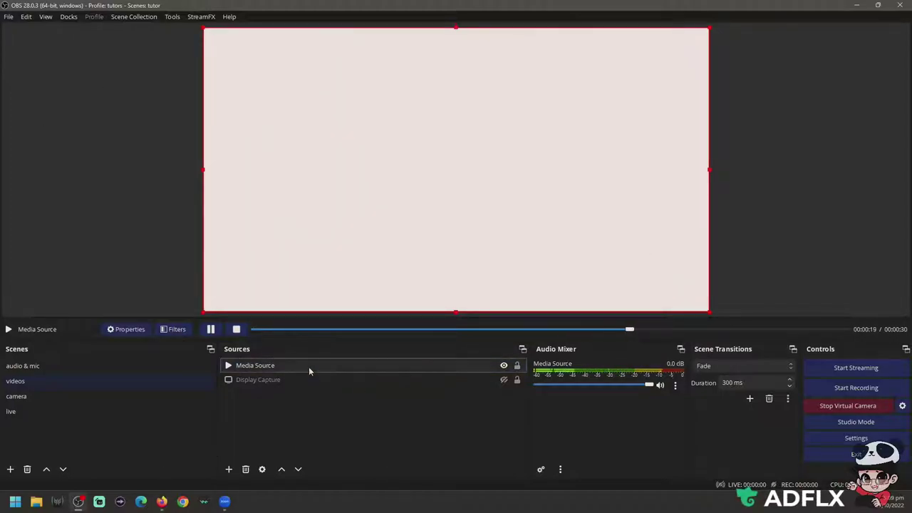
{"action": "key", "text": "alt+Tab"}
{"action": "key", "text": "alt+Tab"}
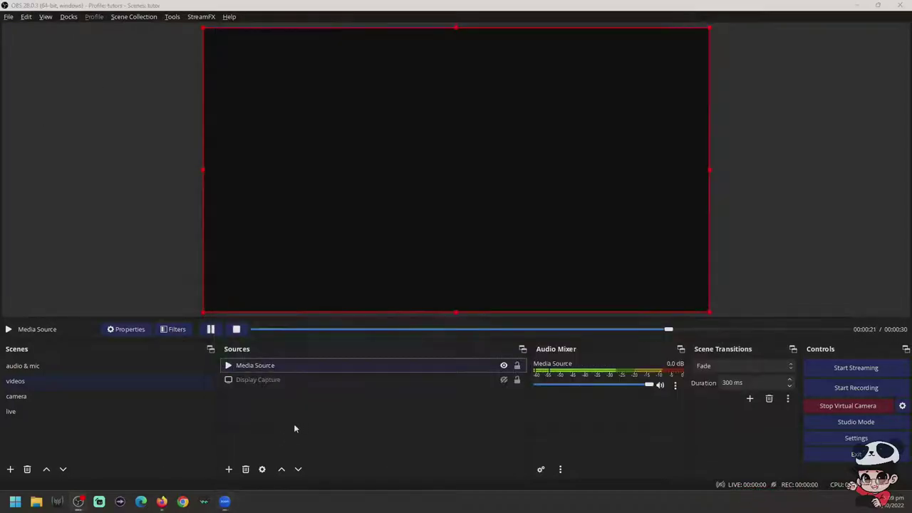
{"action": "key", "text": "alt+Tab"}
{"action": "key", "text": "alt+Tab"}
{"action": "left_click", "coordinate": [309, 438]}
{"action": "double_click", "coordinate": [281, 369]}
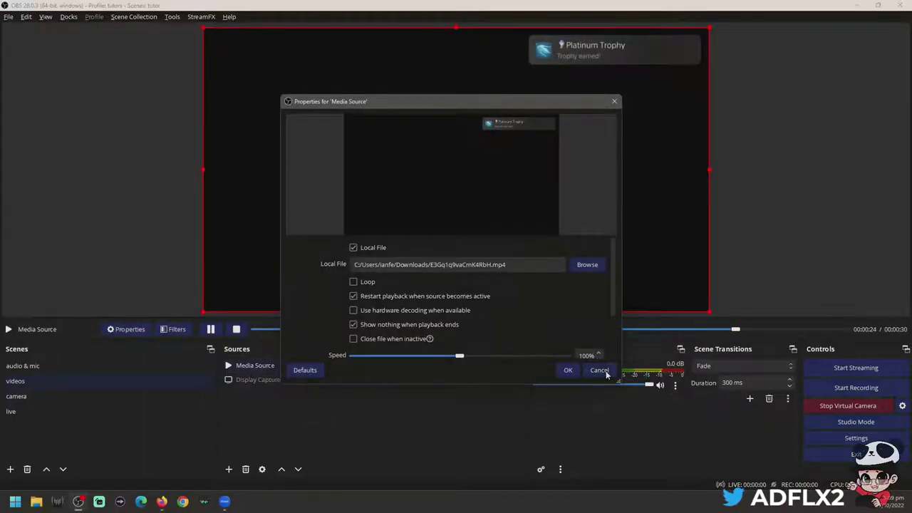
{"action": "left_click", "coordinate": [600, 370]}
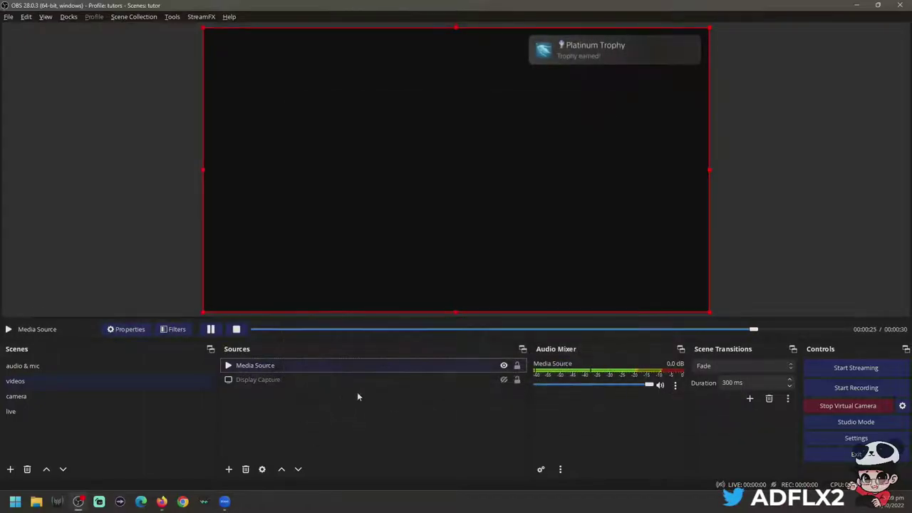
{"action": "left_click", "coordinate": [237, 329]}
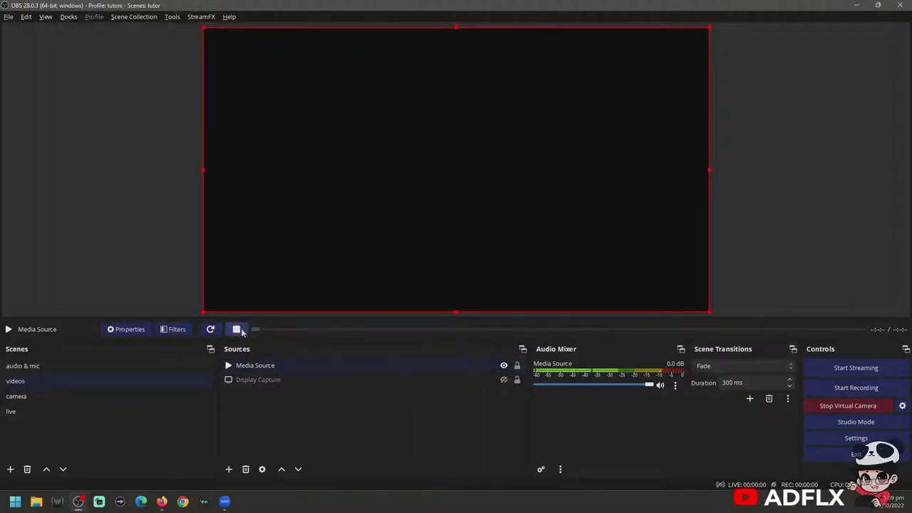
- Select the live scene and add the existing 'audio & mic' scene to it as a source
{"action": "double_click", "coordinate": [45, 413]}
{"action": "left_click", "coordinate": [269, 407]}
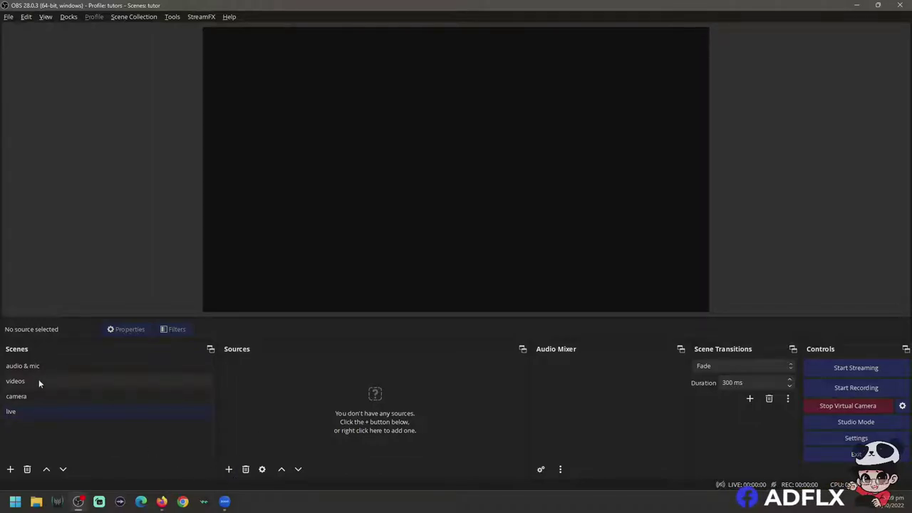
{"action": "left_click", "coordinate": [228, 469]}
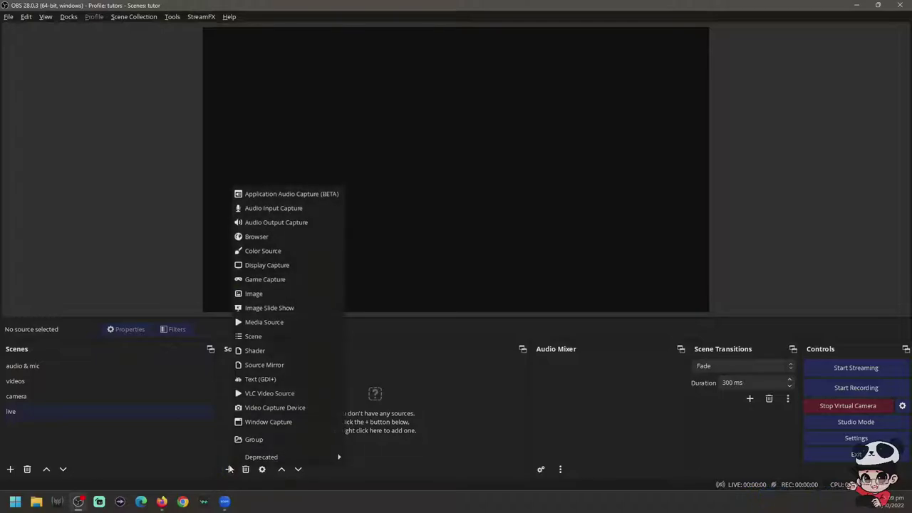
{"action": "double_click", "coordinate": [69, 411]}
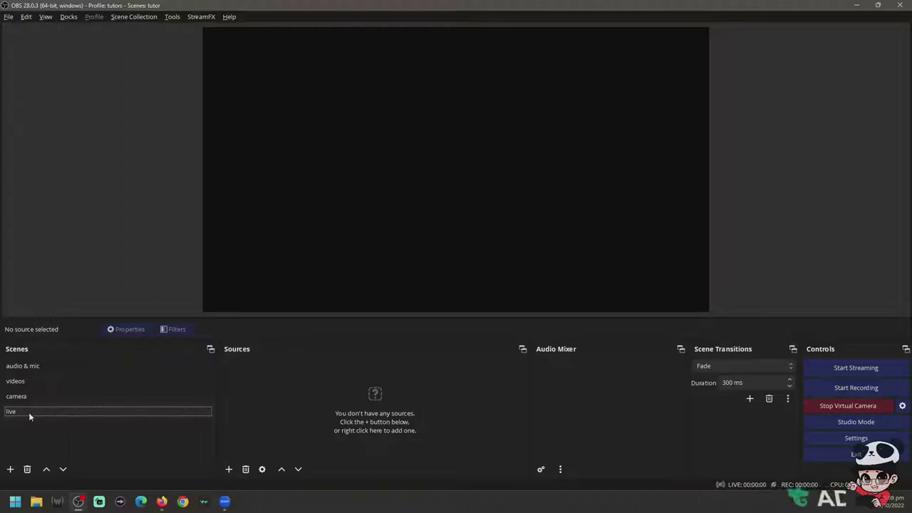
{"action": "left_click", "coordinate": [227, 471]}
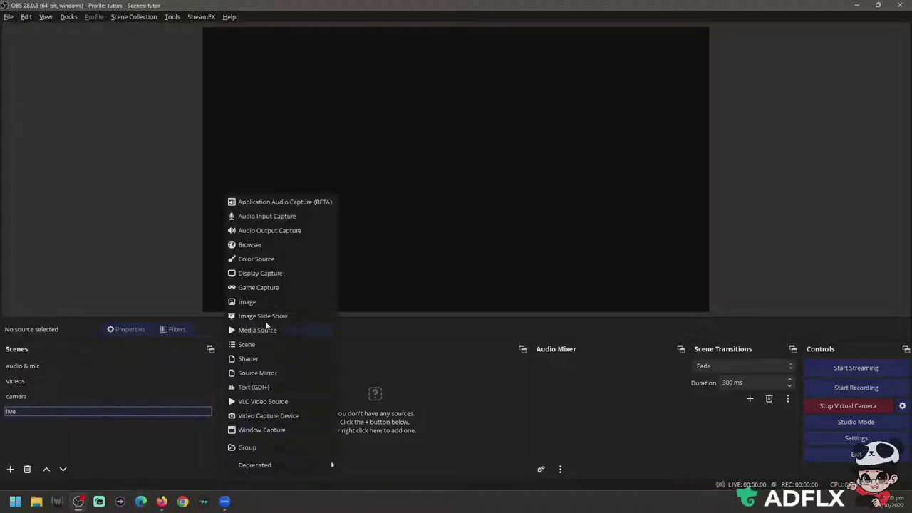
{"action": "left_click", "coordinate": [256, 346]}
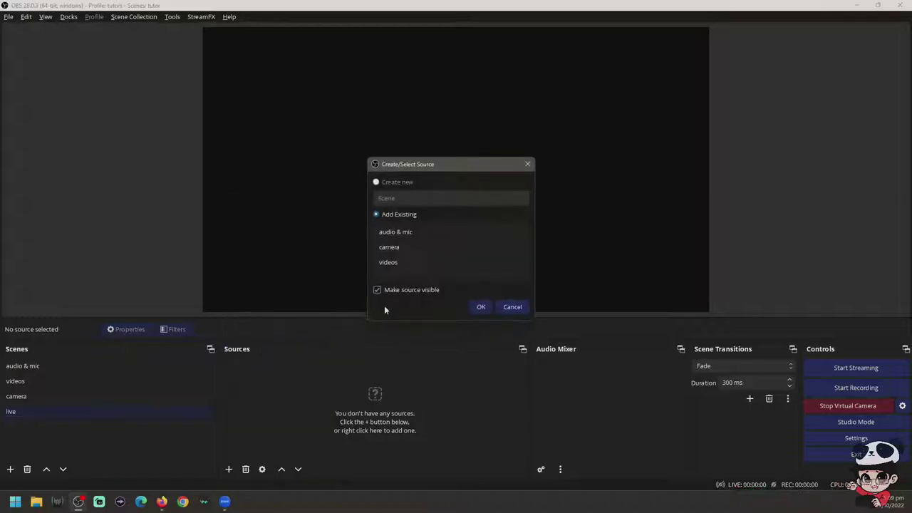
{"action": "left_click", "coordinate": [427, 232]}
{"action": "left_click", "coordinate": [474, 310]}
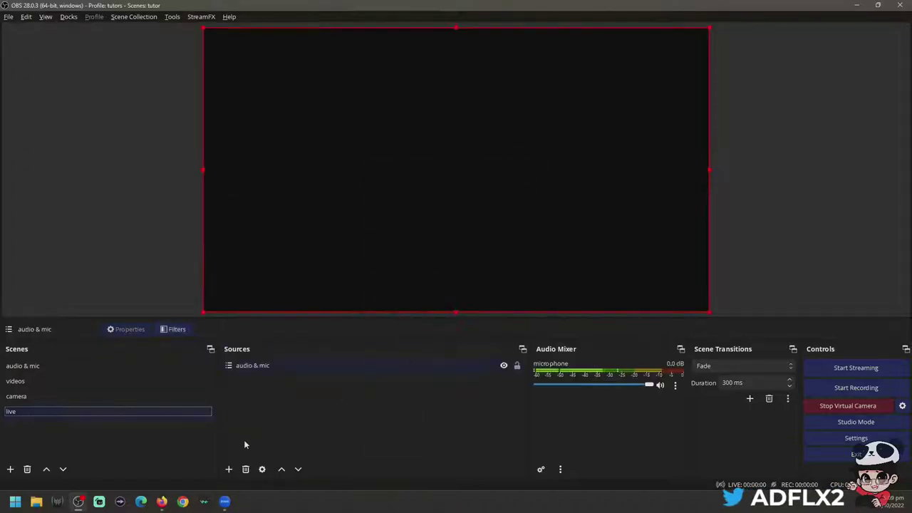
- Start adding an Audio Output Capture source to live, then cancel it
{"action": "left_click", "coordinate": [228, 470]}
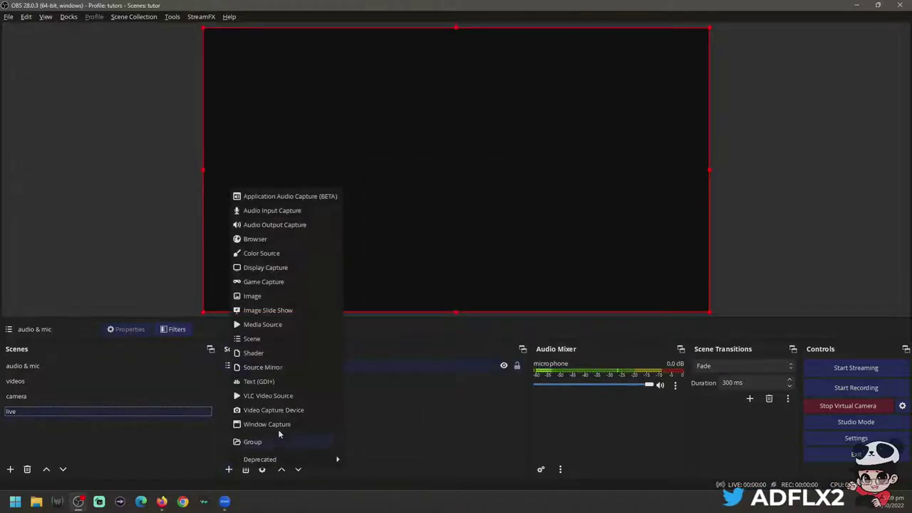
{"action": "left_click", "coordinate": [278, 225]}
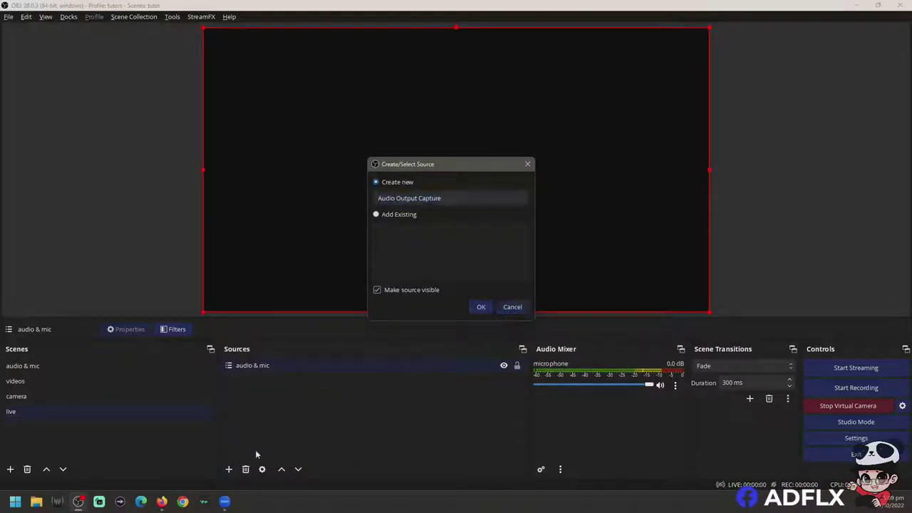
{"action": "left_click", "coordinate": [512, 307]}
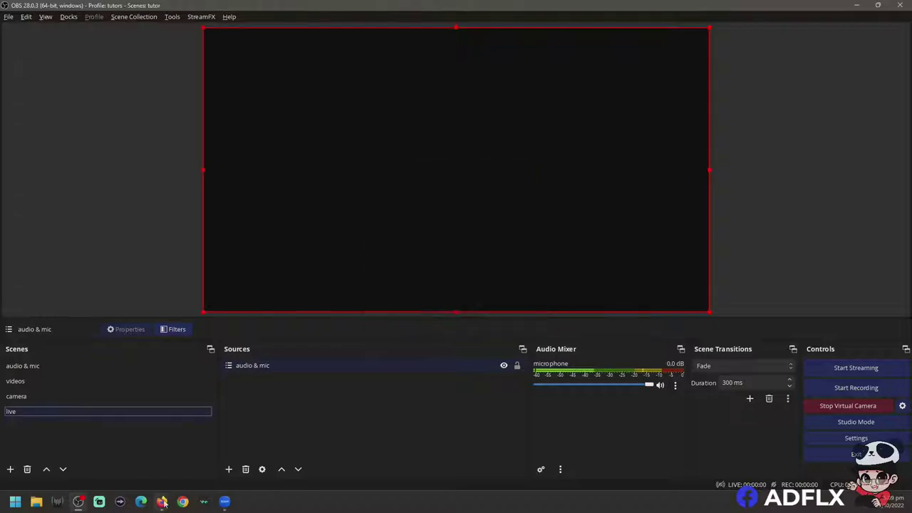
- Add the existing 'videos' scene as a source in the live scene
{"action": "left_click", "coordinate": [229, 470]}
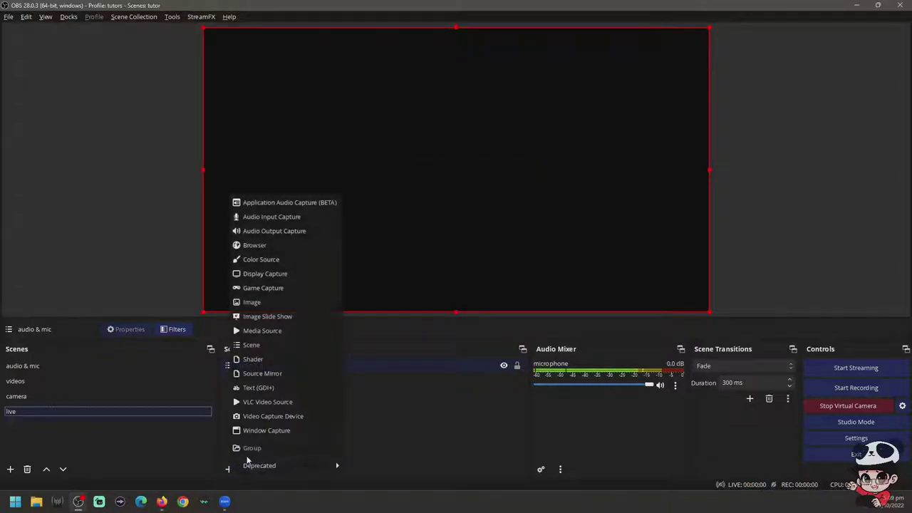
{"action": "left_click", "coordinate": [267, 345]}
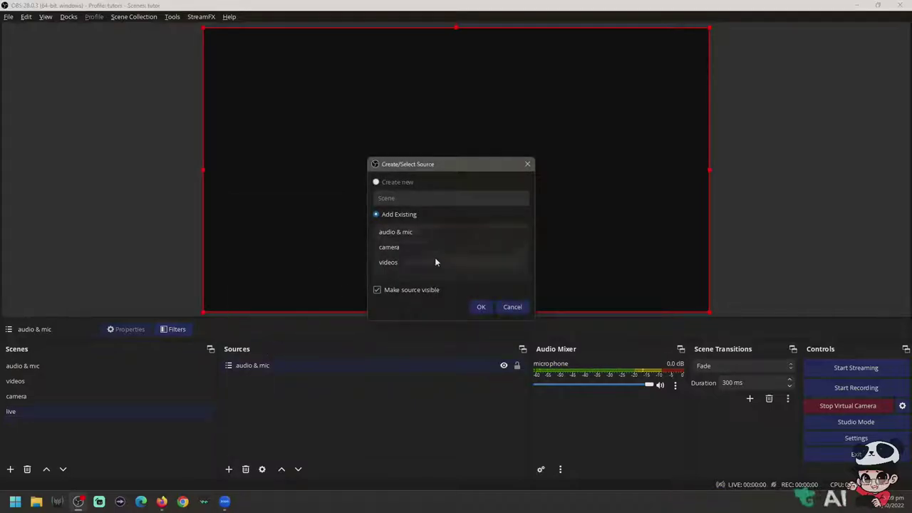
{"action": "left_click", "coordinate": [426, 247]}
{"action": "left_click", "coordinate": [463, 263]}
{"action": "left_click", "coordinate": [483, 307]}
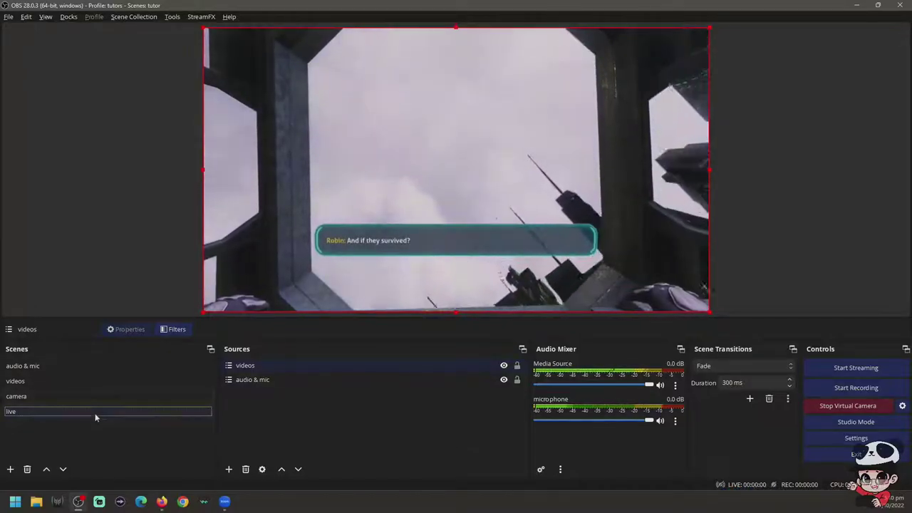
{"action": "left_click", "coordinate": [94, 413]}
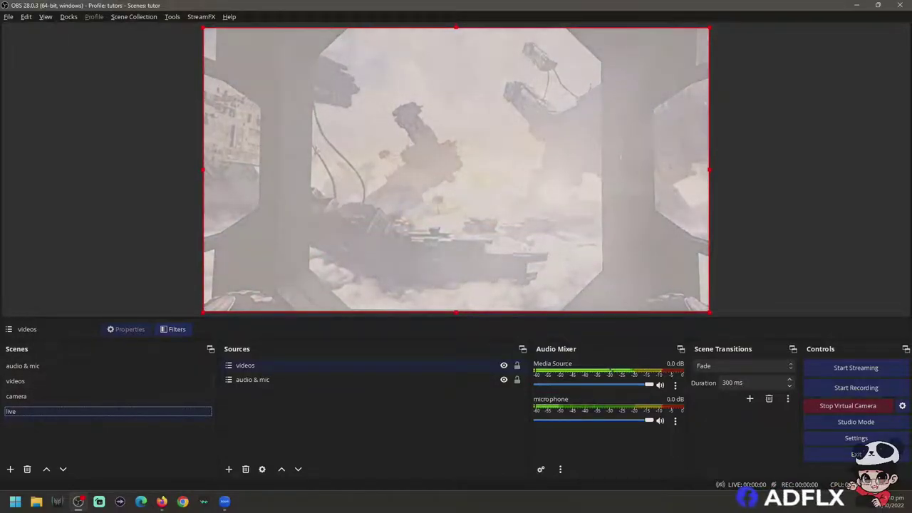
- Enable Studio Mode, hide Media Source and show Display Capture in videos, and create scene 'live camera'
{"action": "left_click", "coordinate": [856, 422]}
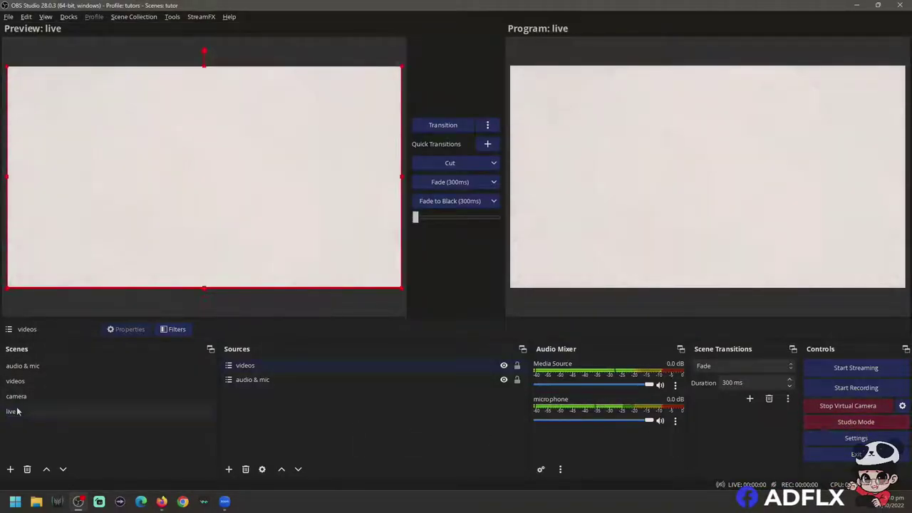
{"action": "left_click", "coordinate": [11, 382]}
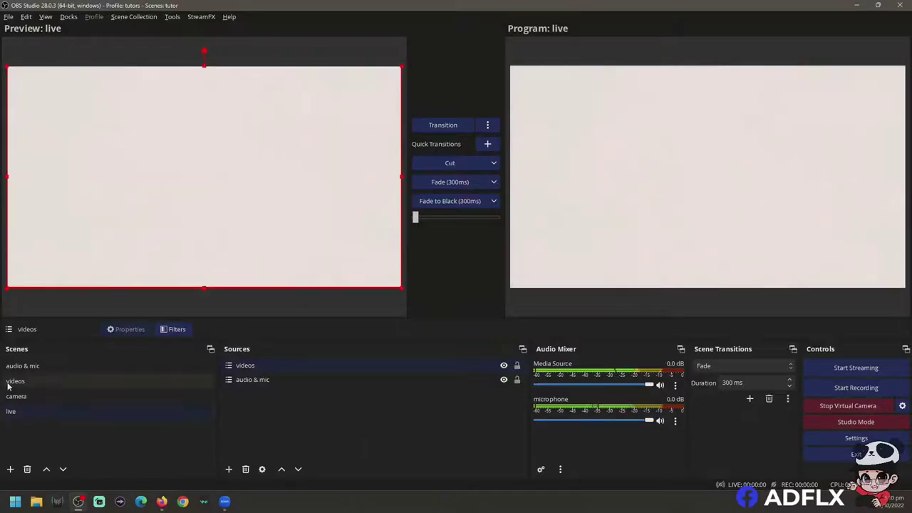
{"action": "left_click", "coordinate": [504, 365]}
{"action": "left_click", "coordinate": [504, 380]}
{"action": "left_click", "coordinate": [505, 379]}
{"action": "left_click", "coordinate": [504, 380]}
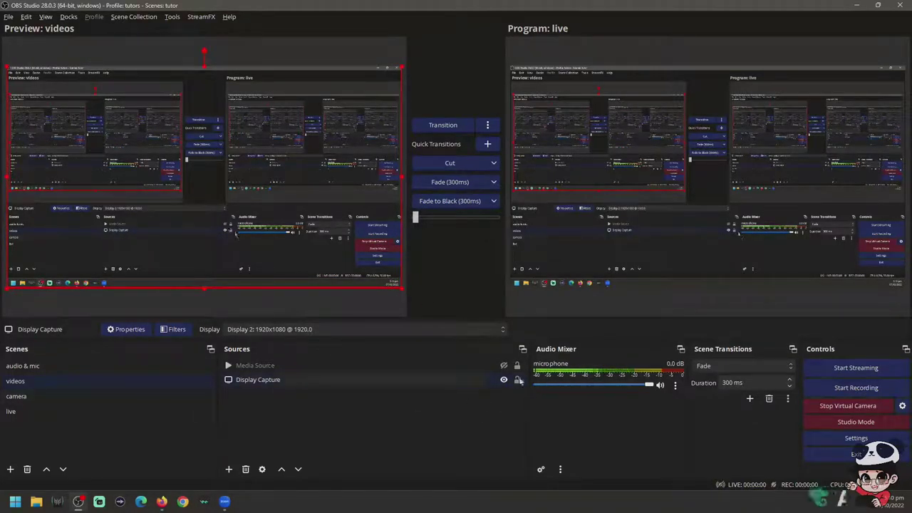
{"action": "double_click", "coordinate": [38, 410]}
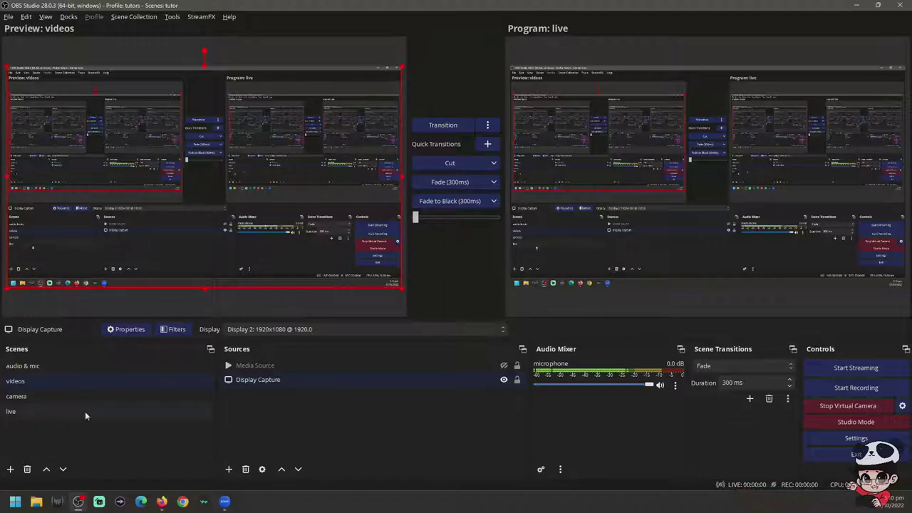
{"action": "left_click", "coordinate": [10, 469]}
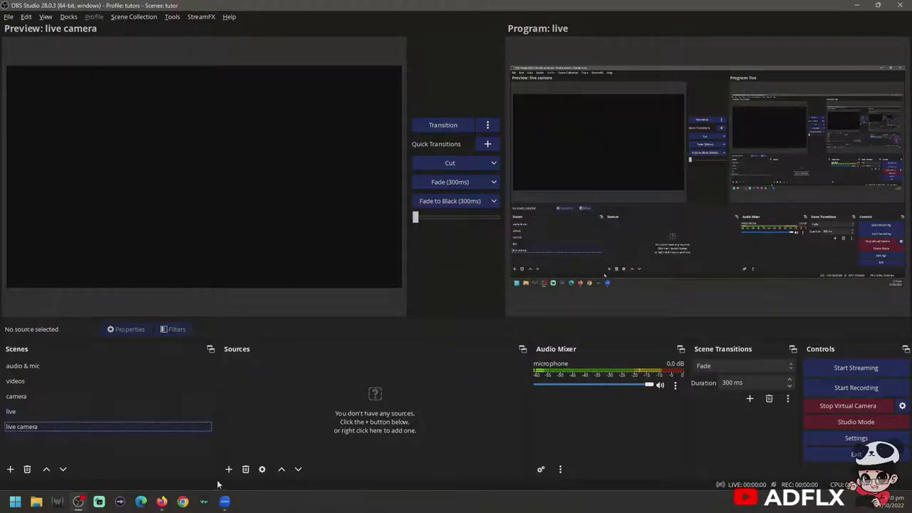
- Add the existing 'audio & mic' scene as a source in live camera
{"action": "left_click", "coordinate": [228, 469]}
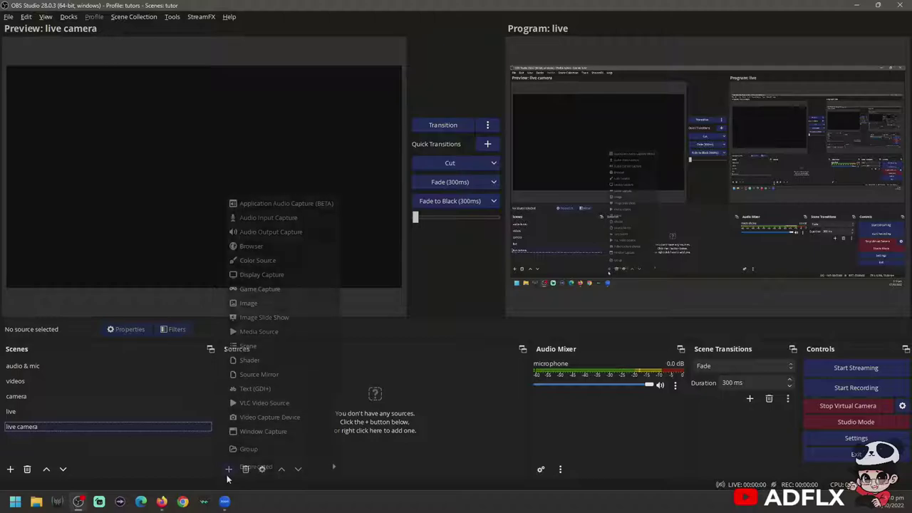
{"action": "left_click", "coordinate": [255, 361]}
{"action": "key", "text": "Escape"}
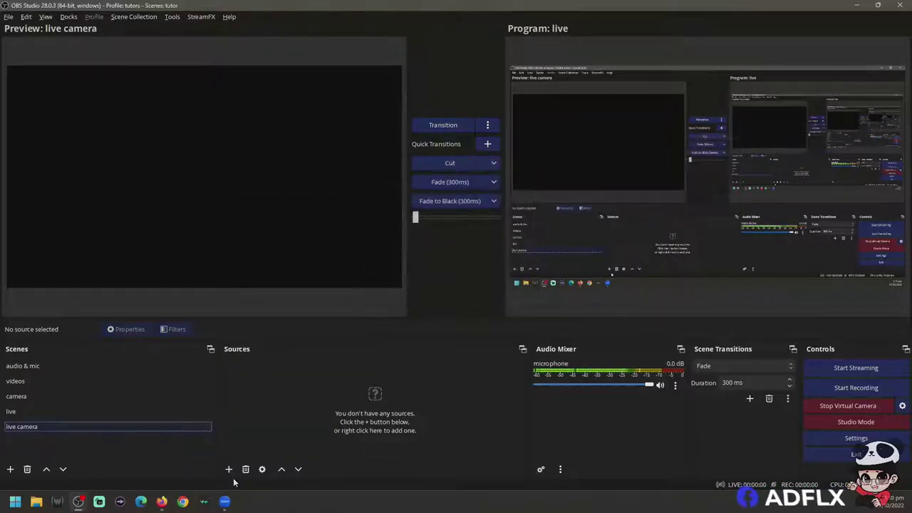
{"action": "left_click", "coordinate": [229, 469]}
{"action": "left_click", "coordinate": [255, 349]}
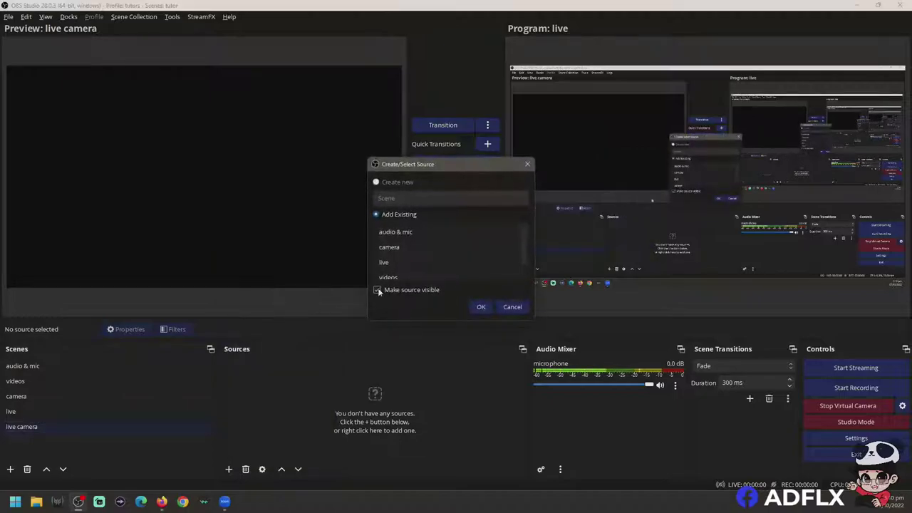
{"action": "left_click", "coordinate": [400, 232]}
{"action": "left_click", "coordinate": [481, 307]}
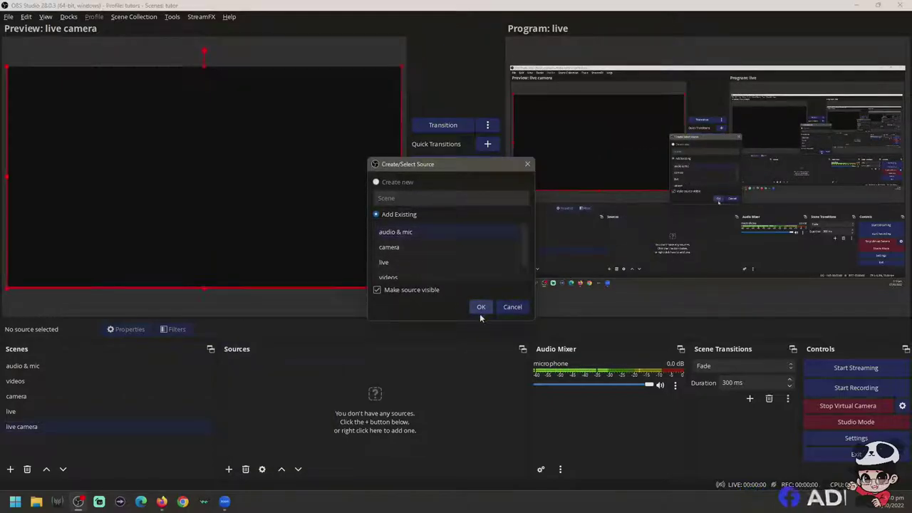
- Add the existing 'camera' scene to live camera and transition live camera to Program
{"action": "left_click", "coordinate": [229, 470]}
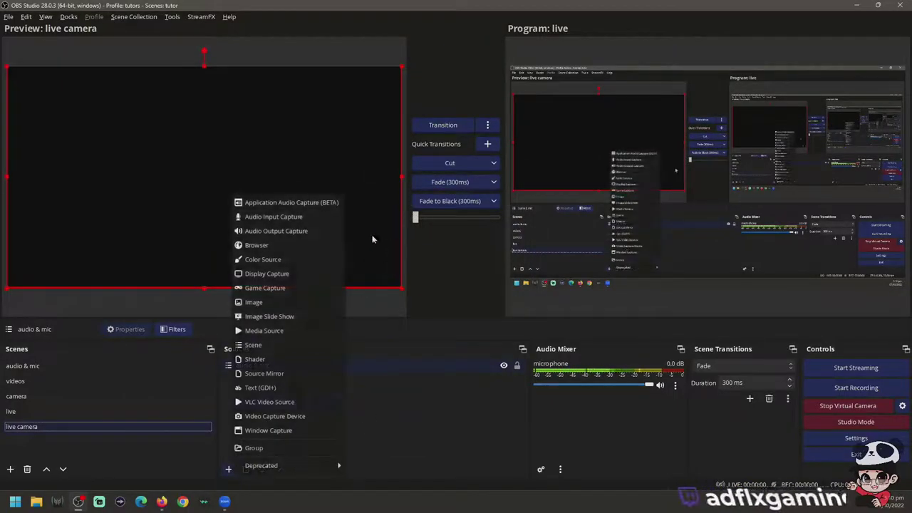
{"action": "left_click", "coordinate": [266, 345]}
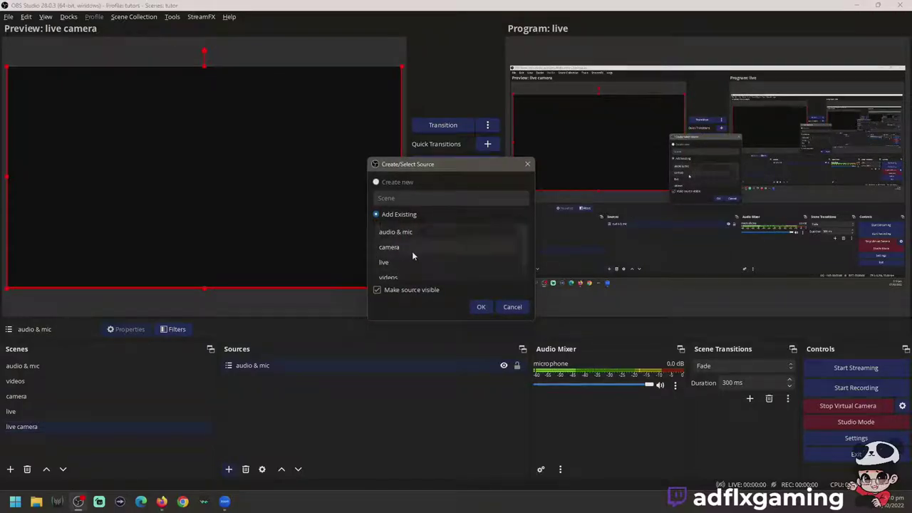
{"action": "left_click", "coordinate": [412, 262]}
{"action": "left_click", "coordinate": [434, 249]}
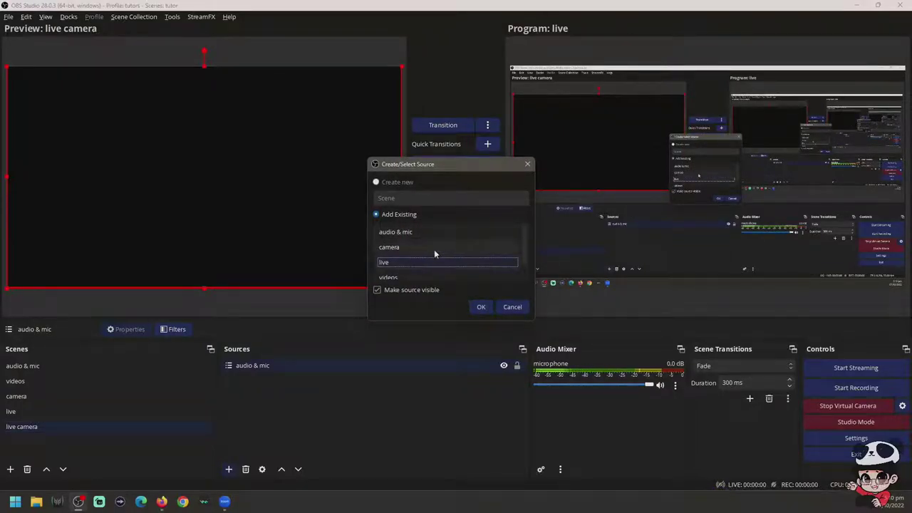
{"action": "left_click", "coordinate": [482, 306]}
{"action": "left_click", "coordinate": [27, 427]}
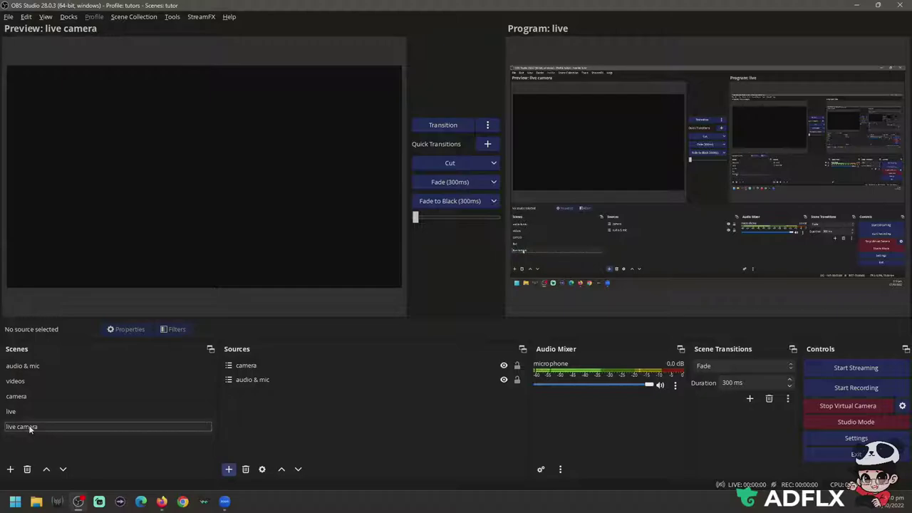
{"action": "left_click", "coordinate": [442, 125]}
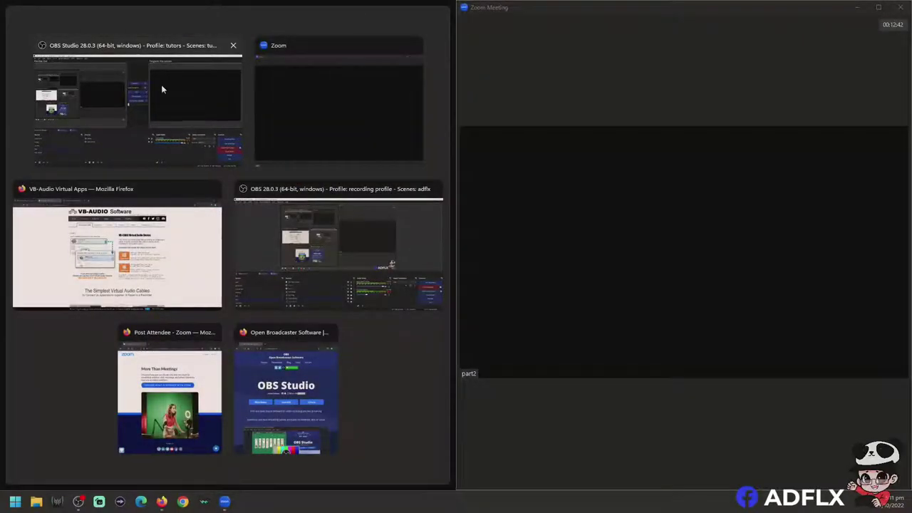
- Snap OBS to the left half beside Zoom, mute the meeting microphone, and return to OBS
{"action": "left_click", "coordinate": [162, 86]}
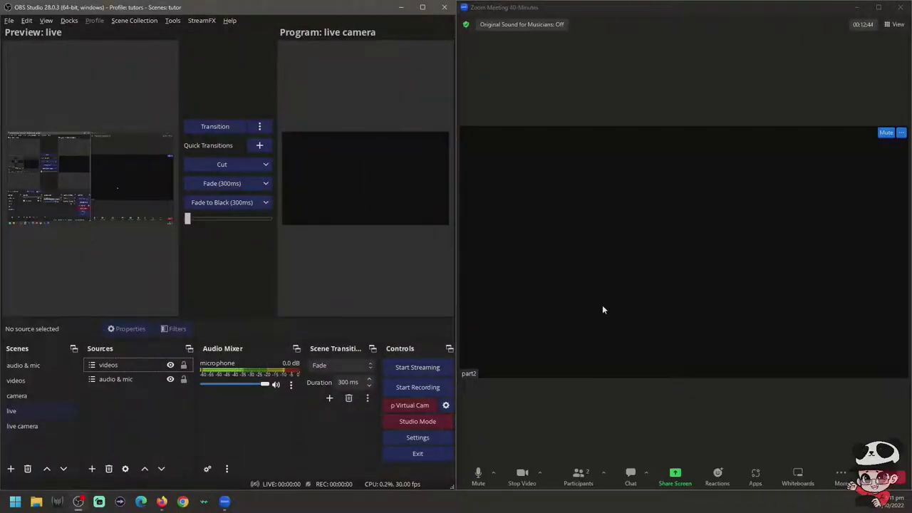
{"action": "left_click", "coordinate": [478, 475]}
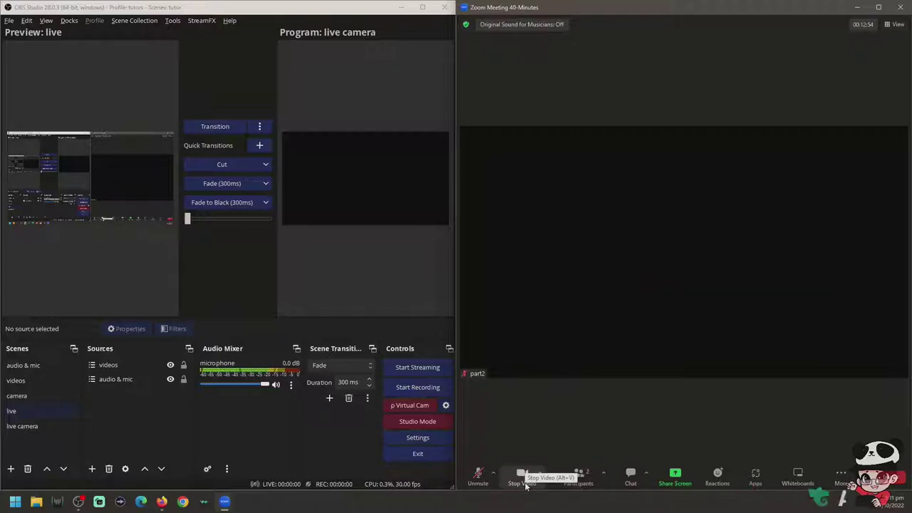
{"action": "mouse_move", "coordinate": [539, 484]}
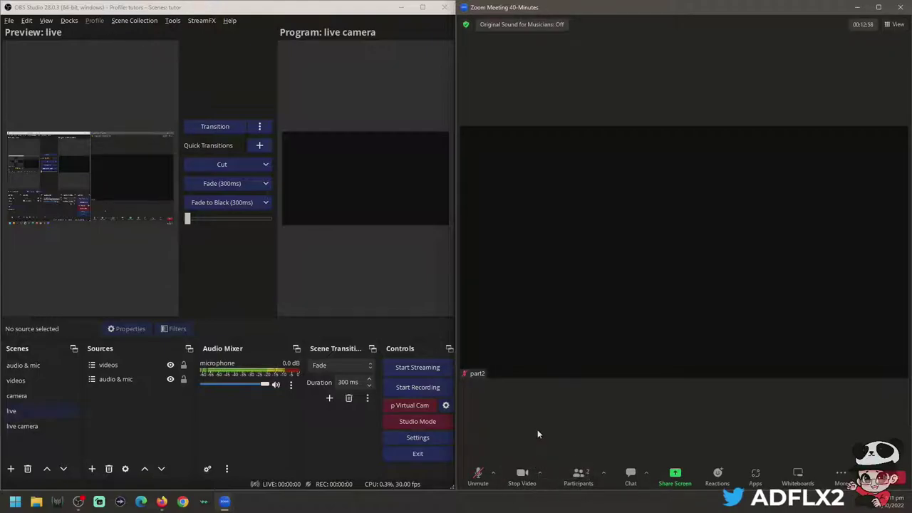
{"action": "left_click", "coordinate": [283, 426]}
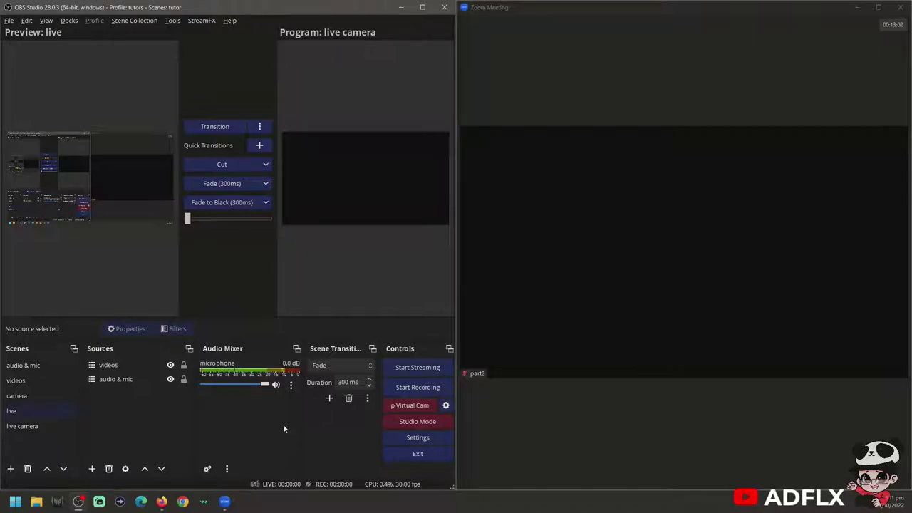